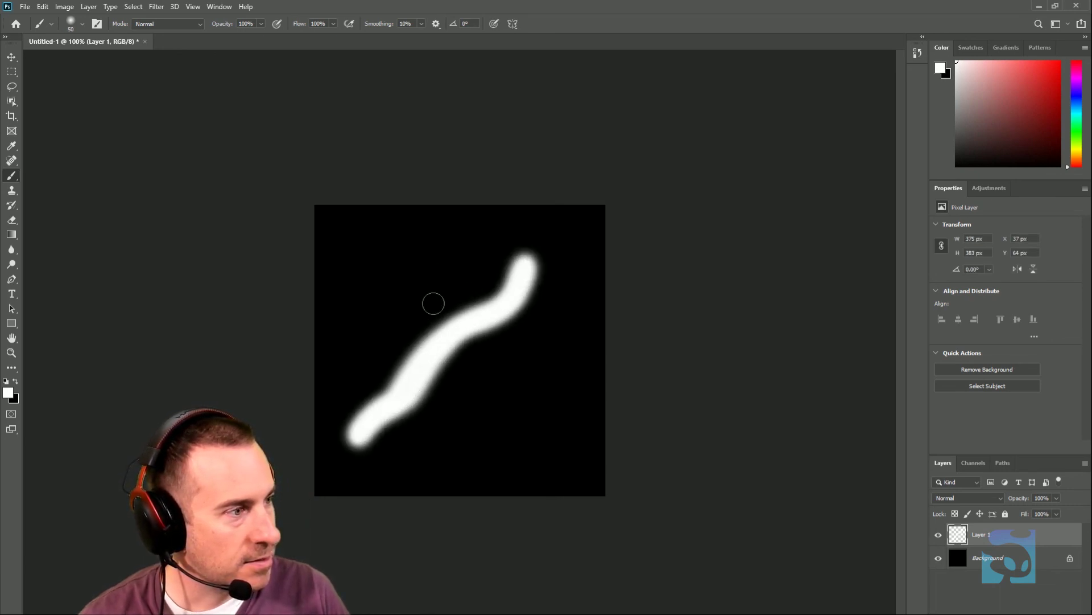
Paint more soft white diagonal streaks on Layer 1, redoing the left-edge one slightly higher.
{"action": "left_click_drag", "start_coordinate": [466, 254], "coordinate": [349, 331]}
{"action": "mouse_move", "coordinate": [441, 443]}
{"action": "left_mouse_down"}
{"action": "mouse_move", "coordinate": [555, 328]}
{"action": "mouse_move", "coordinate": [423, 442]}
{"action": "left_mouse_up"}
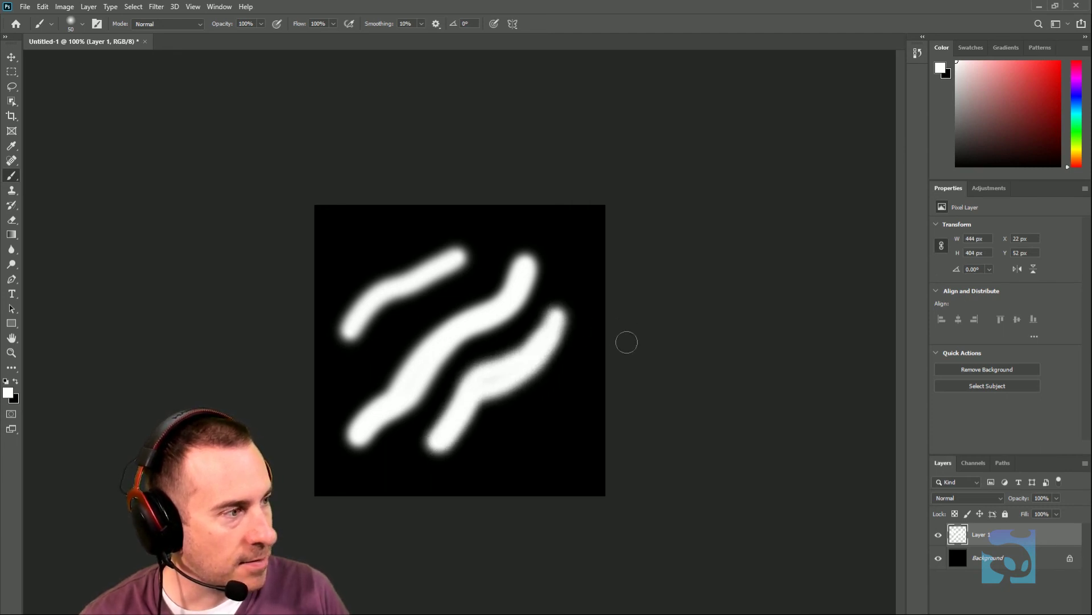
{"action": "left_click_drag", "start_coordinate": [627, 342], "coordinate": [548, 417]}
{"action": "left_click_drag", "start_coordinate": [330, 353], "coordinate": [312, 374]}
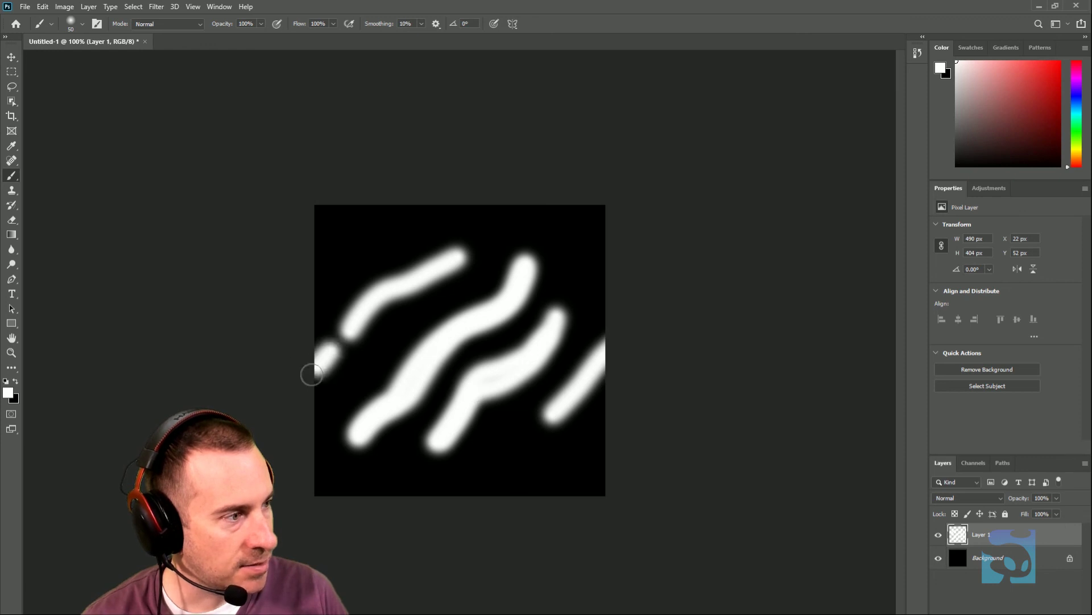
{"action": "key", "text": "ctrl+z"}
{"action": "left_click_drag", "start_coordinate": [329, 329], "coordinate": [310, 373]}
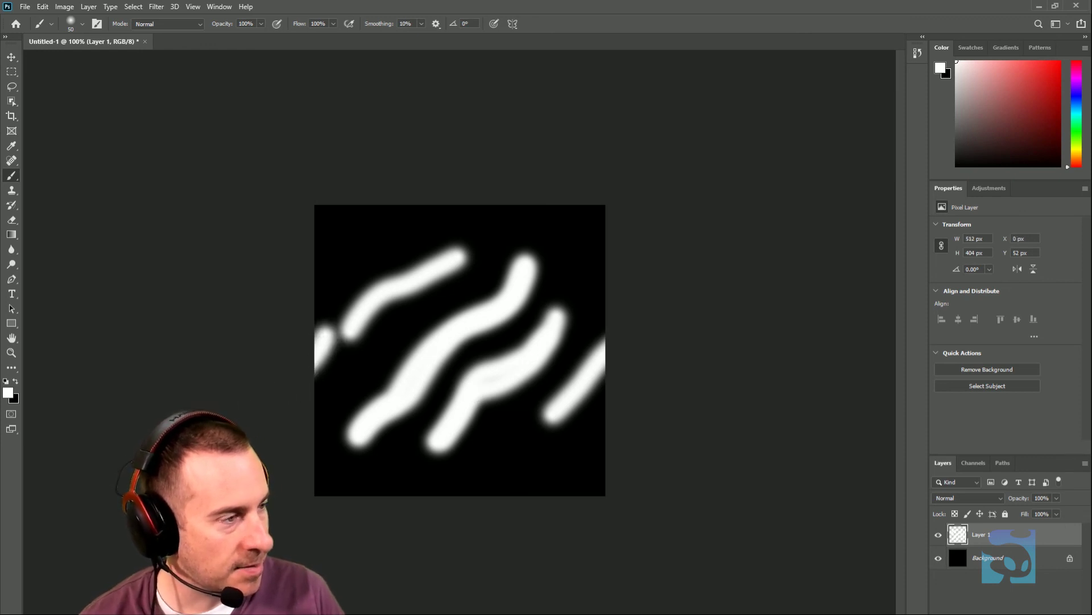
{"action": "left_click_drag", "start_coordinate": [583, 292], "coordinate": [648, 222]}
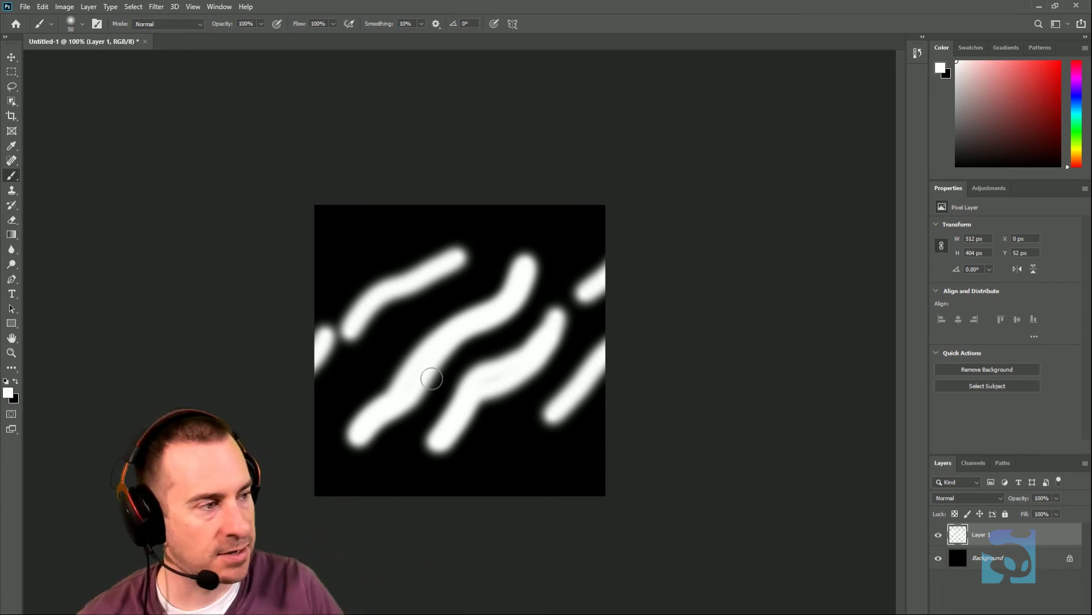
{"action": "mouse_move", "coordinate": [319, 401]}
{"action": "left_mouse_down"}
{"action": "mouse_move", "coordinate": [395, 329]}
{"action": "mouse_move", "coordinate": [447, 300]}
{"action": "mouse_move", "coordinate": [383, 378]}
{"action": "mouse_move", "coordinate": [474, 361]}
{"action": "mouse_move", "coordinate": [495, 317]}
{"action": "mouse_move", "coordinate": [427, 410]}
{"action": "mouse_move", "coordinate": [512, 341]}
{"action": "mouse_move", "coordinate": [500, 346]}
{"action": "left_mouse_up"}
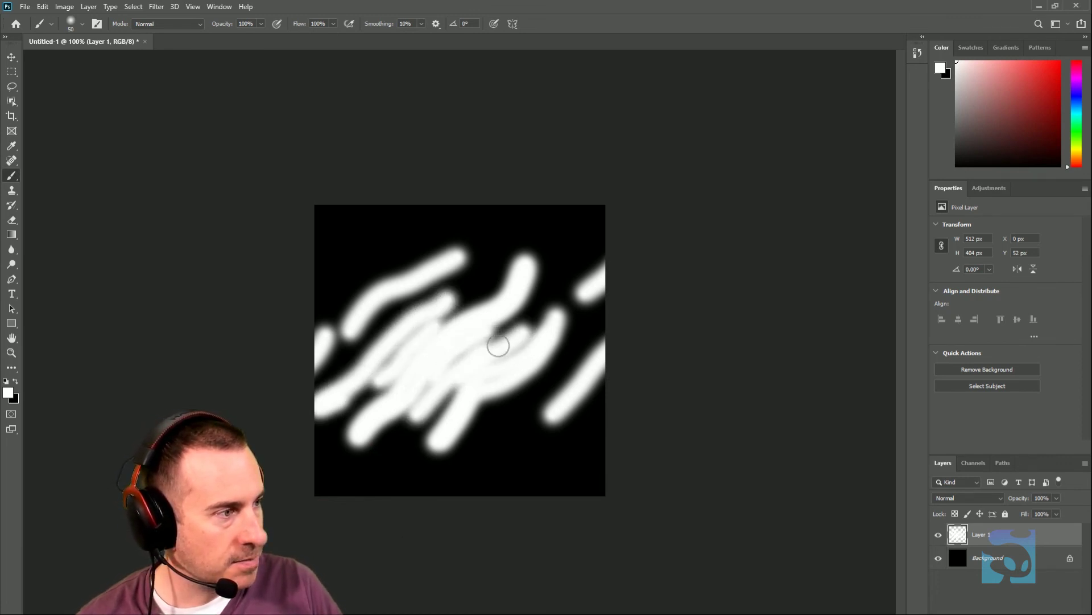
{"action": "right_click", "coordinate": [7, 178]}
Smudge the central white streaks into soft grey flowing wisps with the Smudge Tool.
{"action": "left_click", "coordinate": [11, 222]}
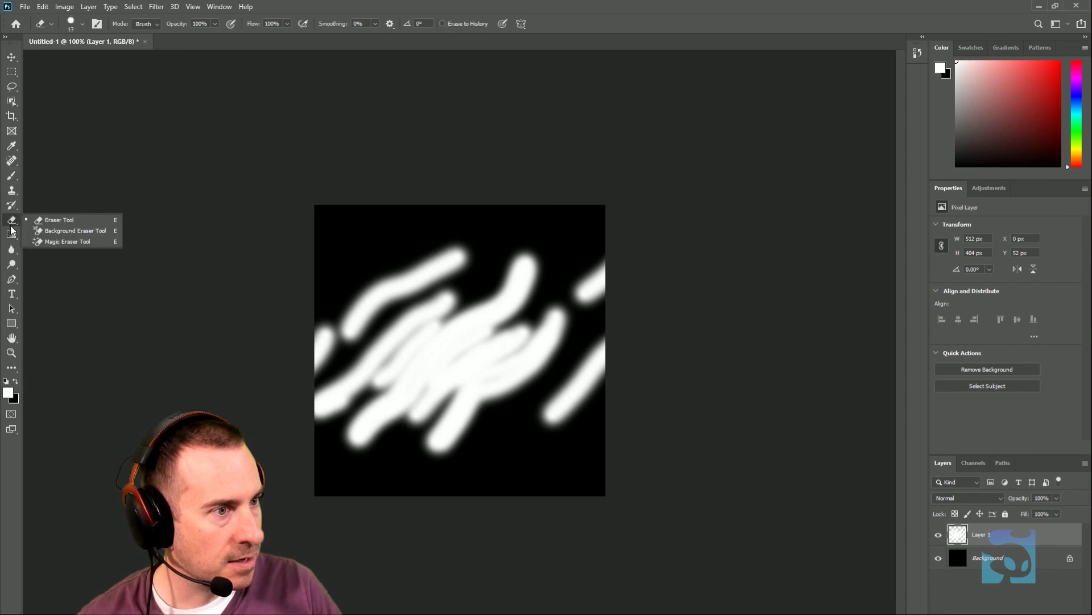
{"action": "left_click", "coordinate": [12, 250]}
{"action": "right_click", "coordinate": [11, 249]}
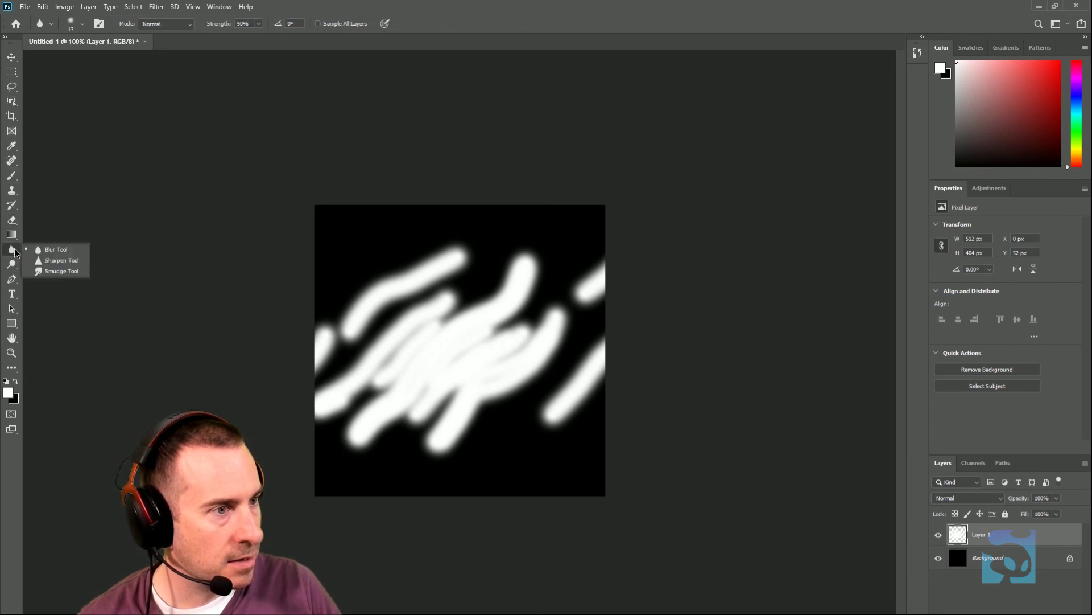
{"action": "left_click", "coordinate": [54, 272]}
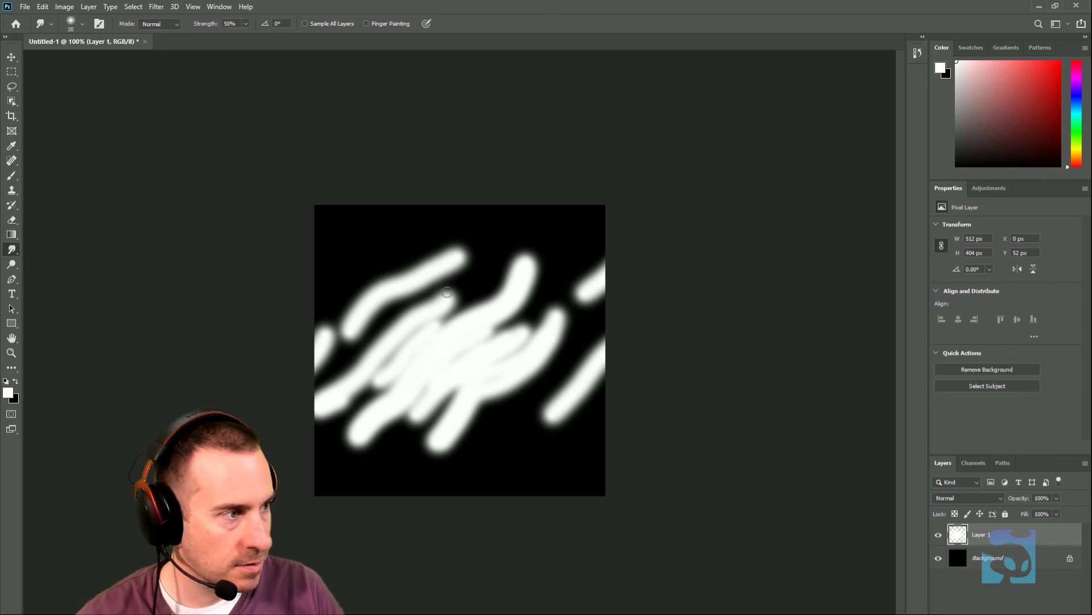
{"action": "mouse_move", "coordinate": [449, 310]}
{"action": "left_mouse_down"}
{"action": "mouse_move", "coordinate": [486, 271]}
{"action": "mouse_move", "coordinate": [405, 336]}
{"action": "mouse_move", "coordinate": [488, 282]}
{"action": "left_mouse_up"}
{"action": "mouse_move", "coordinate": [539, 251]}
{"action": "left_mouse_down"}
{"action": "mouse_move", "coordinate": [459, 320]}
{"action": "mouse_move", "coordinate": [566, 190]}
{"action": "mouse_move", "coordinate": [575, 220]}
{"action": "mouse_move", "coordinate": [447, 338]}
{"action": "mouse_move", "coordinate": [568, 268]}
{"action": "mouse_move", "coordinate": [551, 331]}
{"action": "mouse_move", "coordinate": [461, 366]}
{"action": "mouse_move", "coordinate": [539, 300]}
{"action": "left_mouse_up"}
{"action": "left_click_drag", "start_coordinate": [474, 346], "coordinate": [389, 371]}
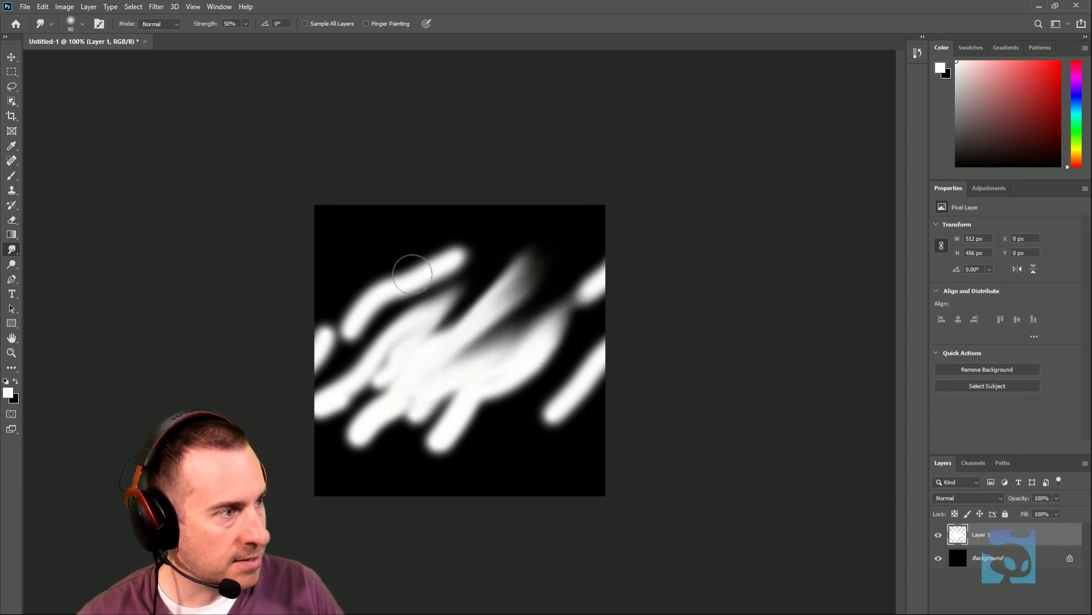
{"action": "mouse_move", "coordinate": [412, 274]}
{"action": "left_mouse_down"}
{"action": "mouse_move", "coordinate": [463, 239]}
{"action": "mouse_move", "coordinate": [464, 251]}
{"action": "mouse_move", "coordinate": [360, 332]}
{"action": "mouse_move", "coordinate": [314, 350]}
{"action": "mouse_move", "coordinate": [376, 335]}
{"action": "mouse_move", "coordinate": [366, 354]}
{"action": "mouse_move", "coordinate": [407, 302]}
{"action": "mouse_move", "coordinate": [396, 312]}
{"action": "left_mouse_up"}
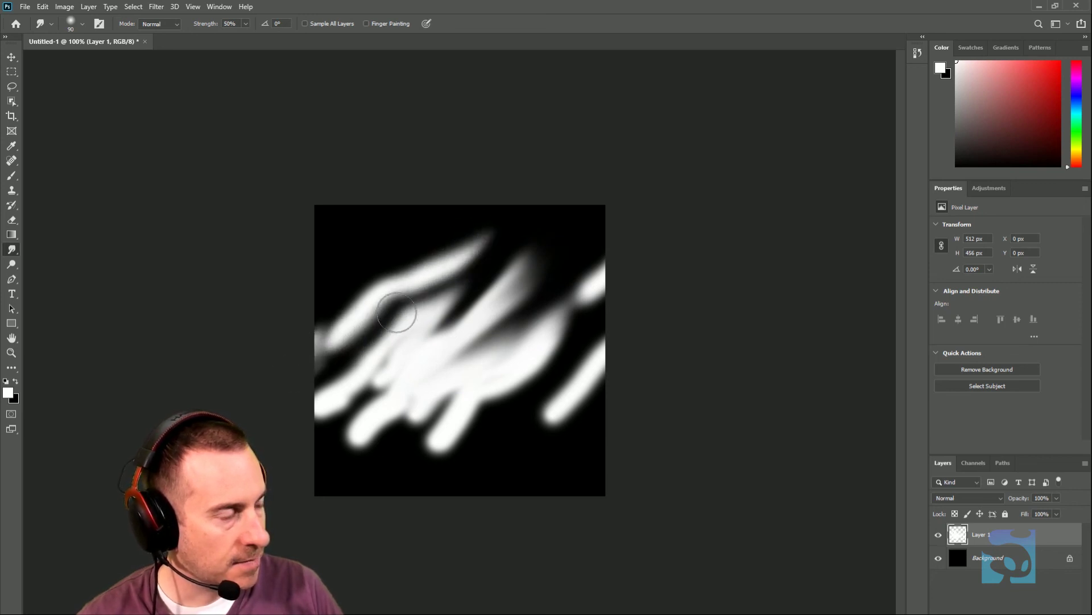
{"action": "mouse_move", "coordinate": [360, 438]}
{"action": "left_mouse_down"}
{"action": "mouse_move", "coordinate": [317, 456]}
{"action": "mouse_move", "coordinate": [449, 364]}
{"action": "mouse_move", "coordinate": [392, 431]}
{"action": "mouse_move", "coordinate": [443, 369]}
{"action": "mouse_move", "coordinate": [434, 415]}
{"action": "mouse_move", "coordinate": [361, 495]}
{"action": "mouse_move", "coordinate": [453, 427]}
{"action": "mouse_move", "coordinate": [422, 434]}
{"action": "mouse_move", "coordinate": [463, 420]}
{"action": "mouse_move", "coordinate": [514, 376]}
{"action": "mouse_move", "coordinate": [454, 433]}
{"action": "mouse_move", "coordinate": [563, 398]}
{"action": "mouse_move", "coordinate": [486, 454]}
{"action": "mouse_move", "coordinate": [480, 390]}
{"action": "mouse_move", "coordinate": [569, 351]}
{"action": "mouse_move", "coordinate": [546, 370]}
{"action": "mouse_move", "coordinate": [457, 382]}
{"action": "mouse_move", "coordinate": [527, 291]}
{"action": "mouse_move", "coordinate": [483, 310]}
{"action": "mouse_move", "coordinate": [498, 319]}
{"action": "left_mouse_up"}
Check the strokes with the black Background hidden, then add a new empty Layer 2.
{"action": "left_click", "coordinate": [938, 559]}
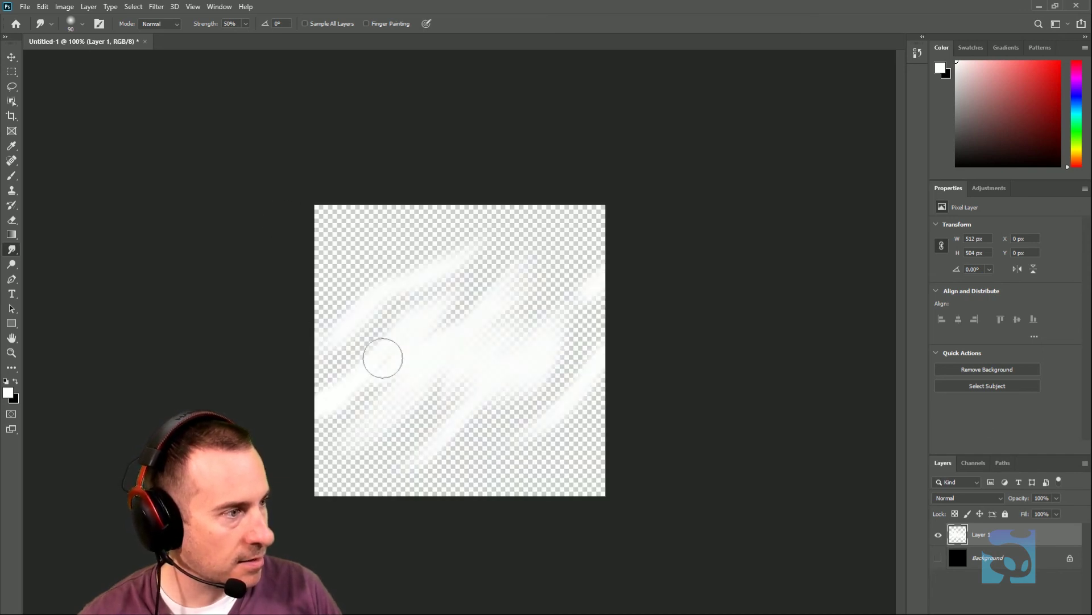
{"action": "left_click", "coordinate": [938, 559]}
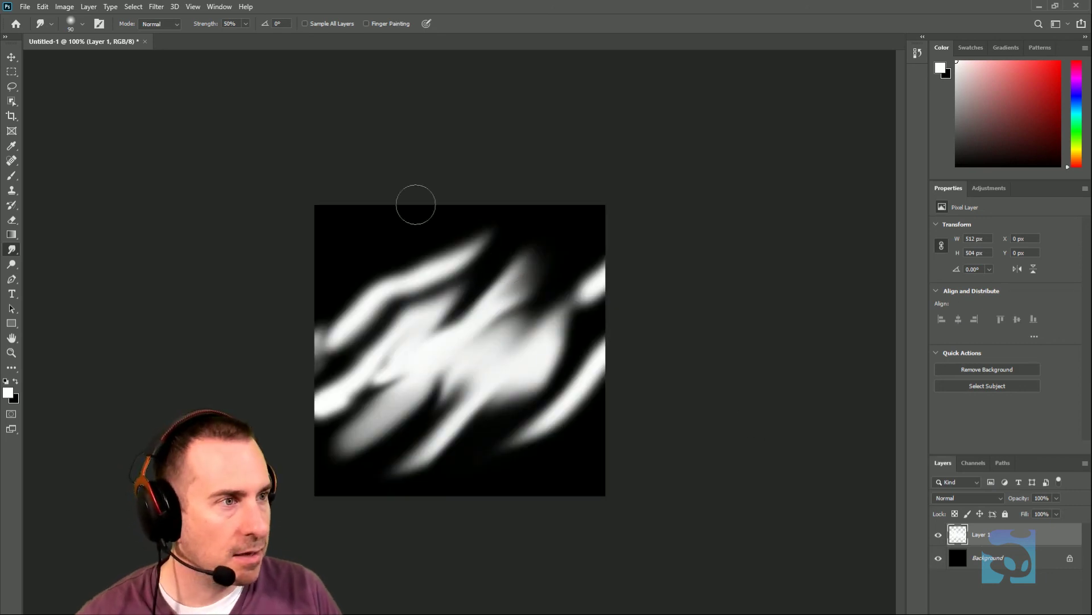
{"action": "left_click", "coordinate": [1035, 612]}
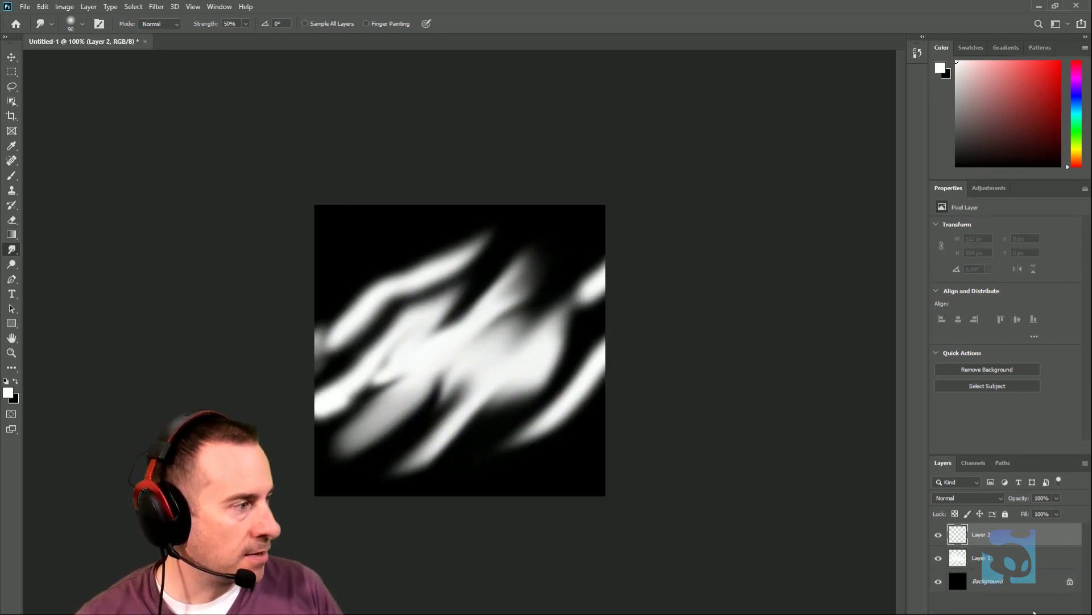
Hide Layer 1 and paint four large soft white blobs with a 400 px brush.
{"action": "left_click", "coordinate": [938, 557]}
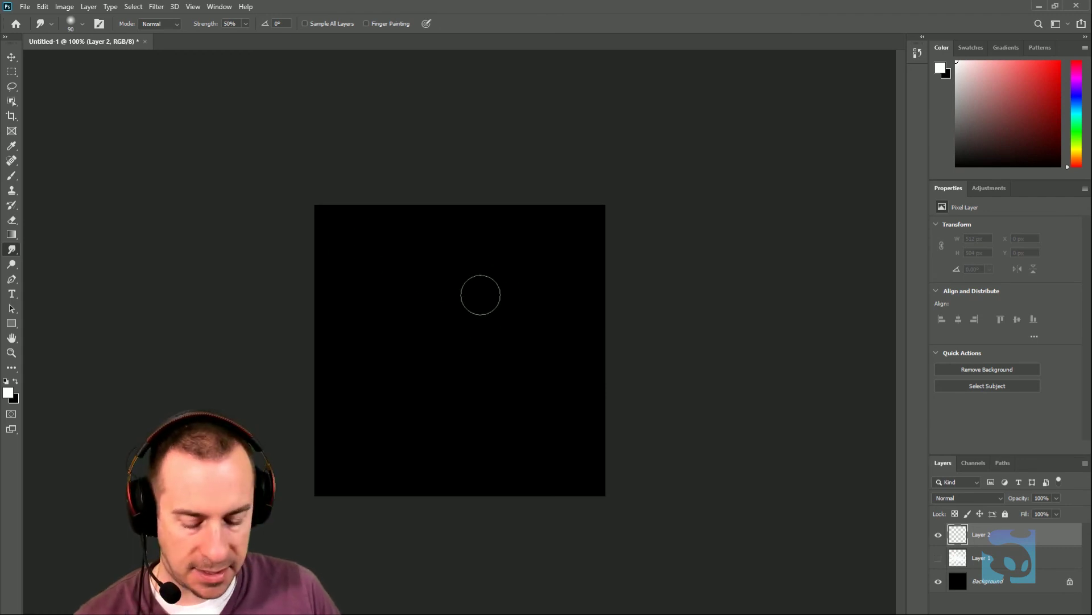
{"action": "key", "text": "b"}
{"action": "key", "text": "bracketright"}
{"action": "key", "text": "bracketright"}
{"action": "key", "text": "bracketright"}
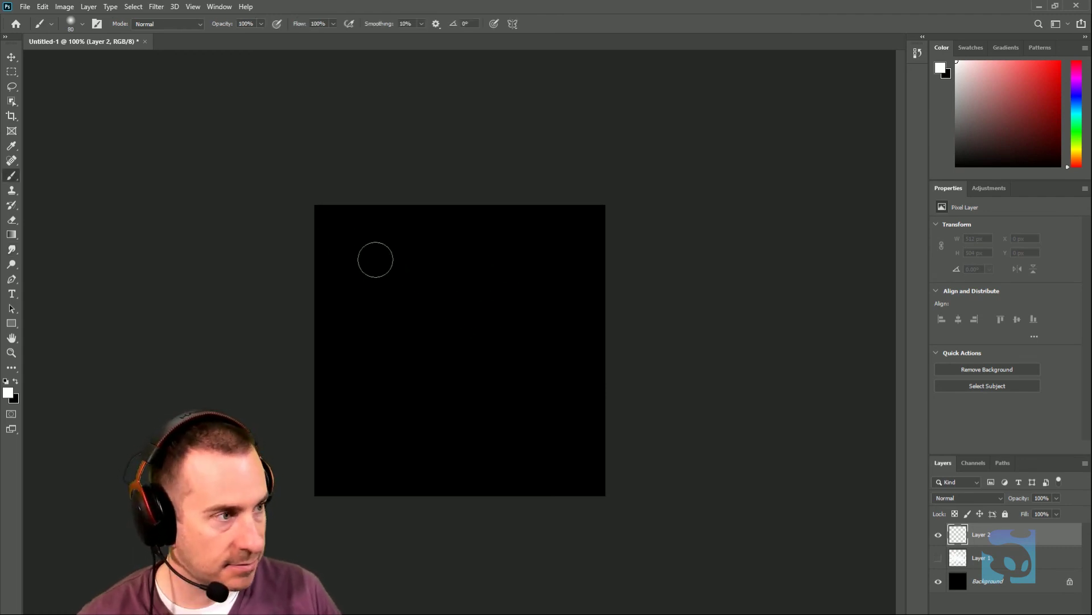
{"action": "key", "text": "bracketright"}
{"action": "key", "text": "bracketright"}
{"action": "key", "text": "bracketright"}
{"action": "key", "text": "bracketright"}
{"action": "key", "text": "bracketright"}
{"action": "key", "text": "bracketright"}
{"action": "left_click", "coordinate": [340, 232]}
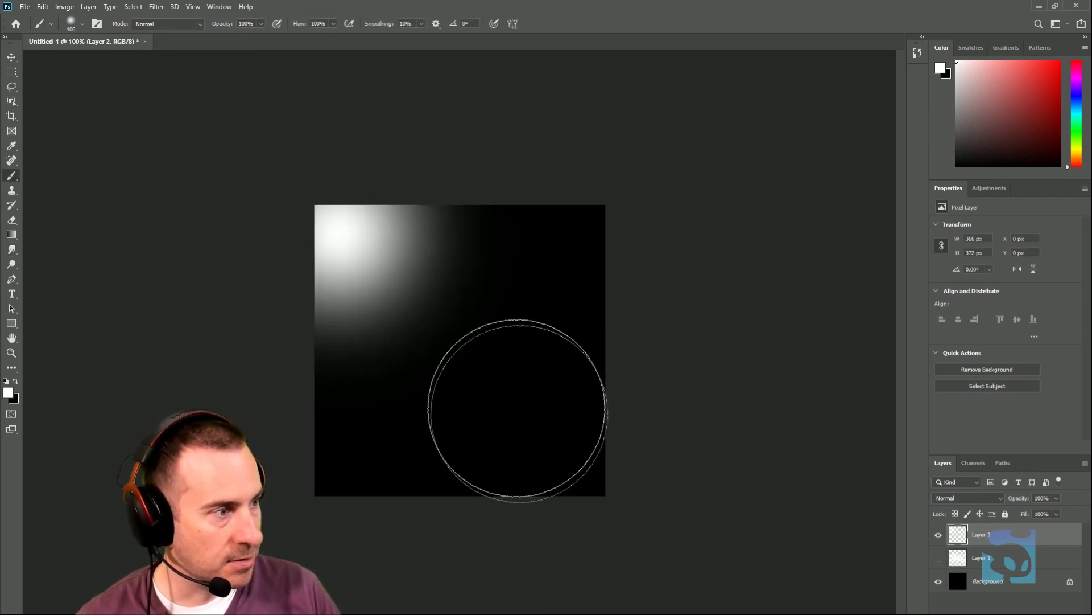
{"action": "left_click", "coordinate": [438, 444]}
{"action": "left_click", "coordinate": [525, 238]}
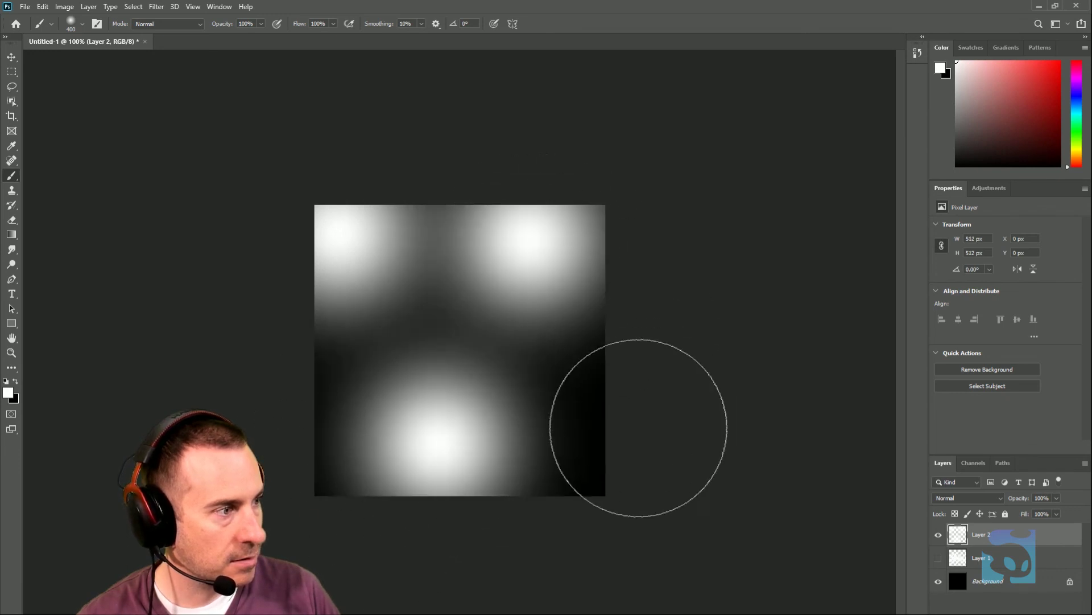
{"action": "left_click", "coordinate": [642, 477]}
Dab many smaller soft white spots across the canvas with a 150 px brush.
{"action": "key", "text": "bracketleft"}
{"action": "key", "text": "bracketleft"}
{"action": "key", "text": "bracketleft"}
{"action": "key", "text": "bracketleft"}
{"action": "left_click", "coordinate": [465, 399]}
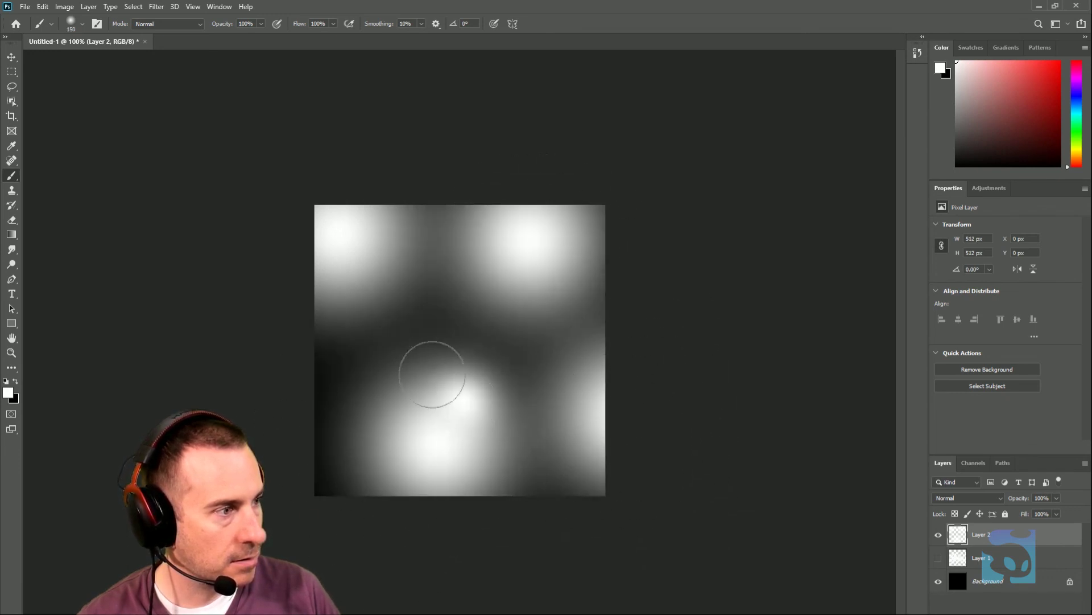
{"action": "left_click_drag", "start_coordinate": [397, 258], "coordinate": [411, 211]}
{"action": "left_click", "coordinate": [349, 420]}
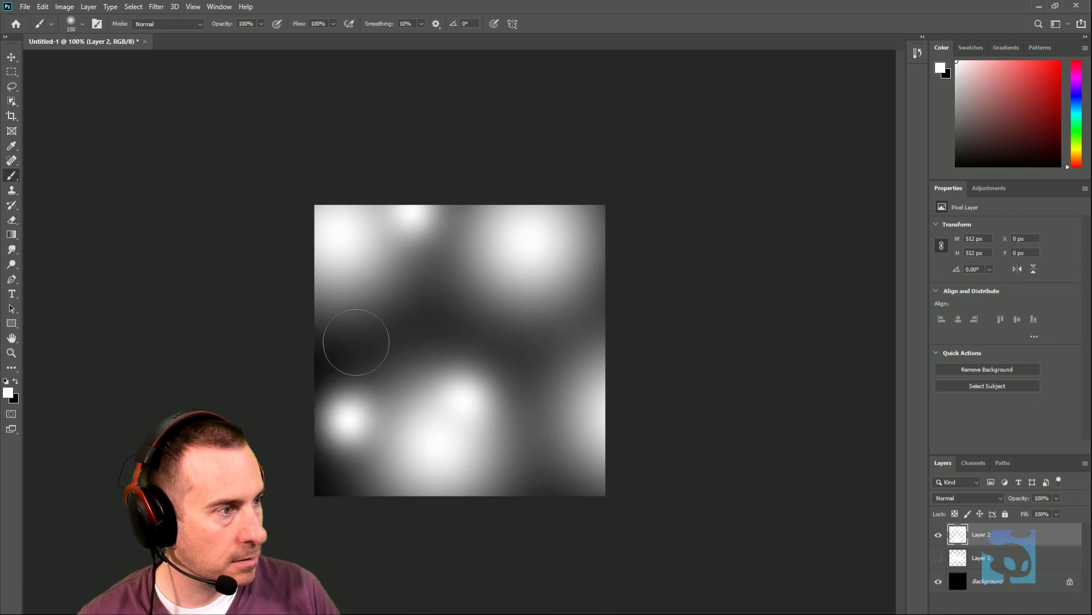
{"action": "left_click", "coordinate": [351, 325]}
{"action": "left_click", "coordinate": [414, 317]}
{"action": "left_click", "coordinate": [507, 360]}
{"action": "left_click", "coordinate": [551, 293]}
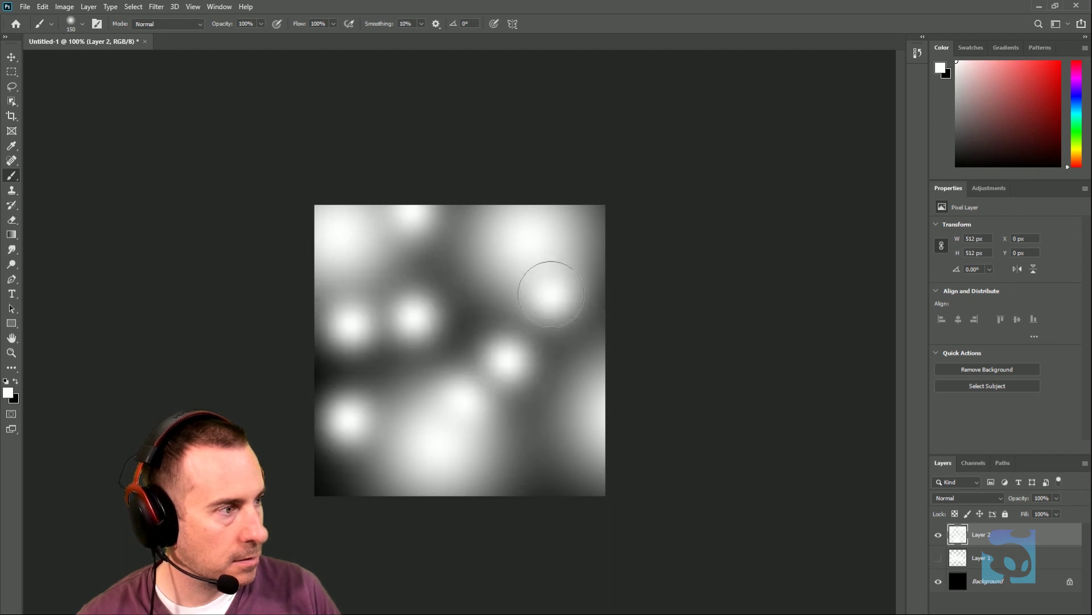
{"action": "left_click", "coordinate": [592, 340]}
{"action": "left_click", "coordinate": [474, 263]}
{"action": "left_click", "coordinate": [489, 314]}
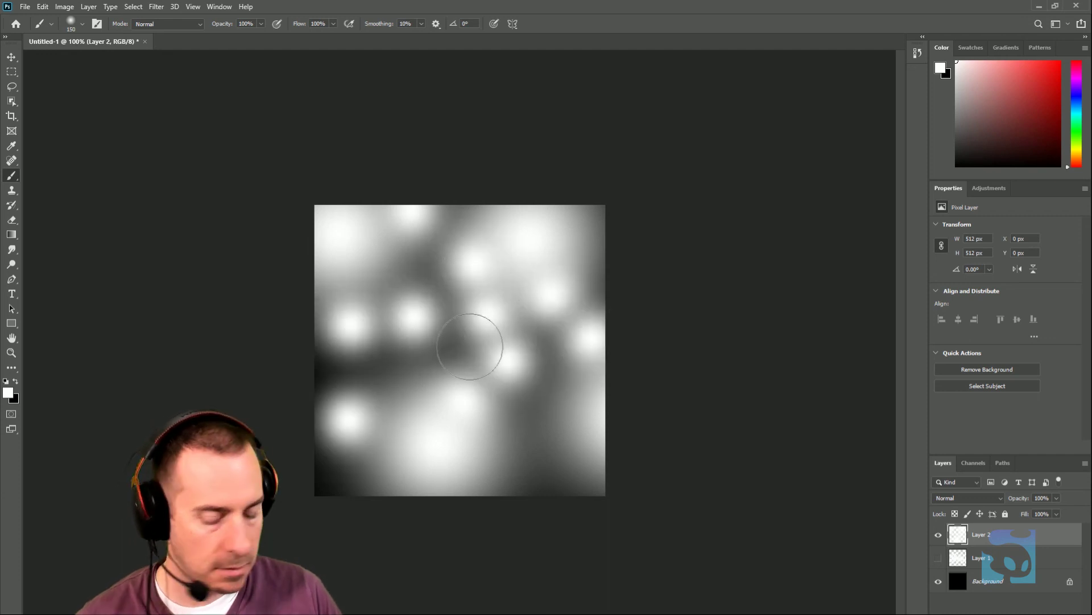
{"action": "key", "text": "e"}
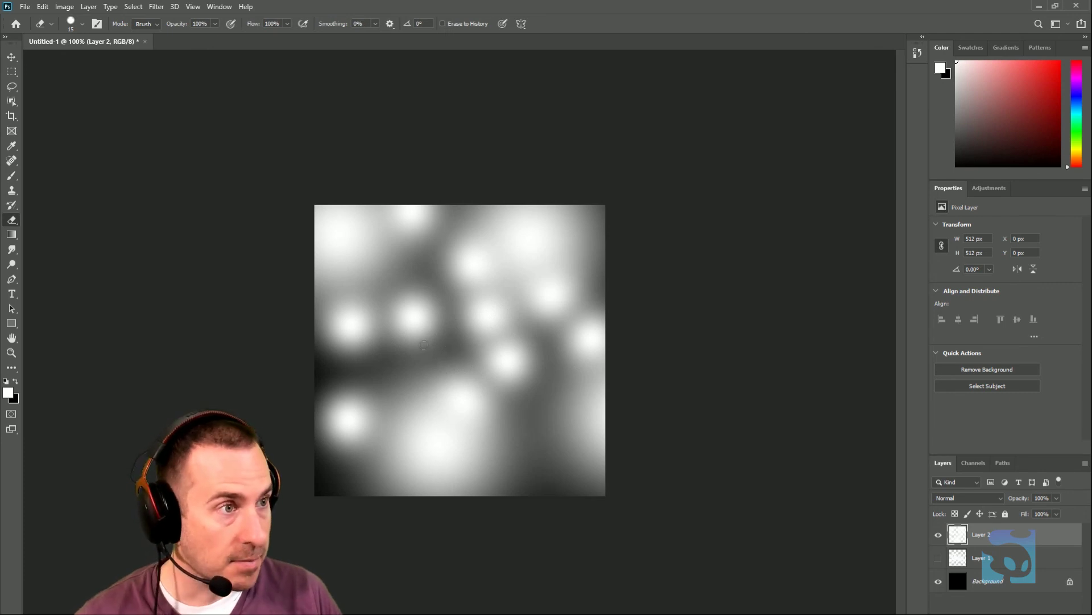
Soften the eraser's edge and erase a soft hole left of centre, undoing a misplaced one.
{"action": "left_click", "coordinate": [80, 25]}
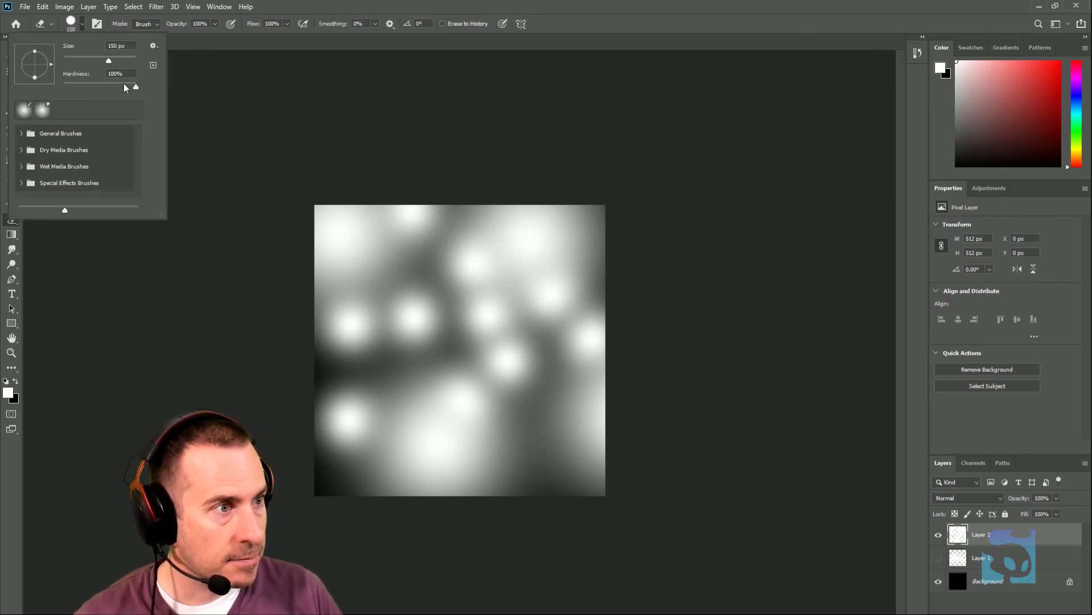
{"action": "left_click_drag", "start_coordinate": [135, 87], "coordinate": [64, 86]}
{"action": "left_click", "coordinate": [407, 268]}
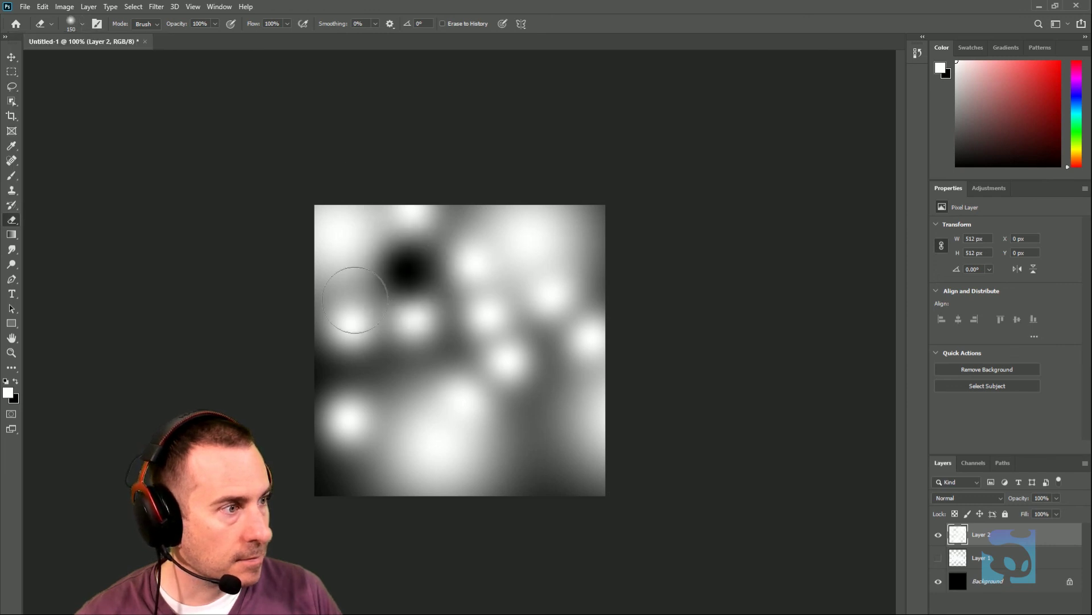
{"action": "key", "text": "ctrl+z"}
{"action": "left_click", "coordinate": [369, 279]}
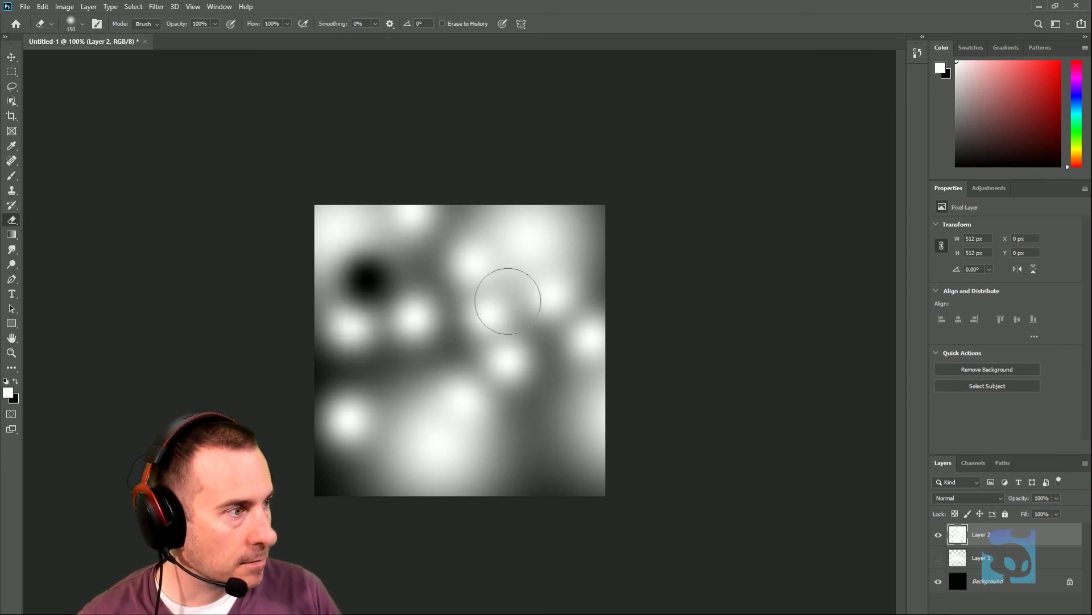
Erase more soft dark holes across the blotches, then hide the black background to check transparency.
{"action": "left_click", "coordinate": [517, 276]}
{"action": "left_click", "coordinate": [505, 427]}
{"action": "left_click", "coordinate": [384, 427]}
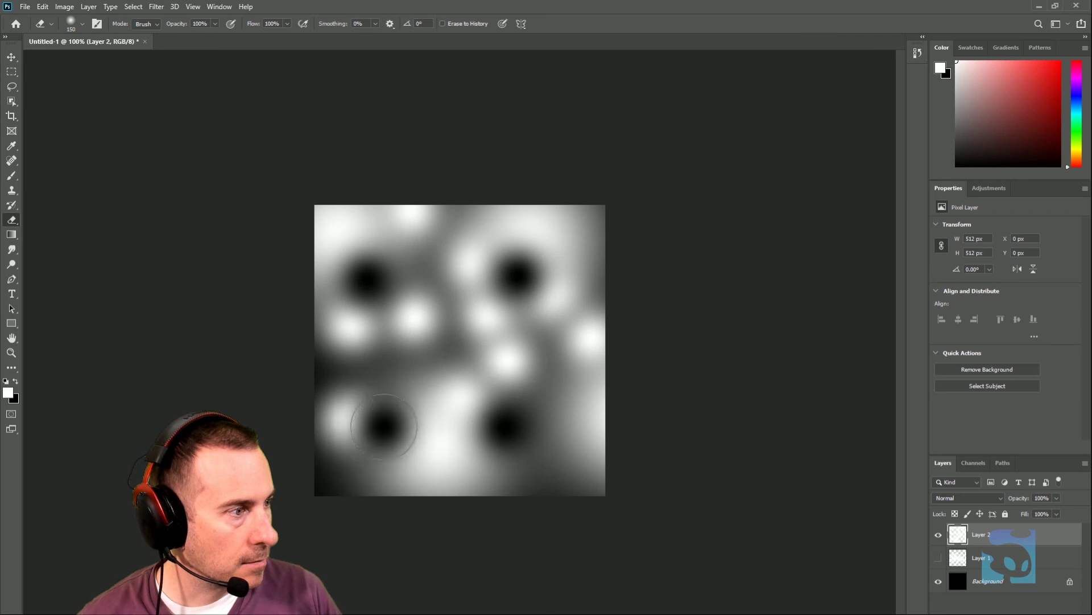
{"action": "left_click", "coordinate": [565, 339]}
{"action": "left_click", "coordinate": [405, 347]}
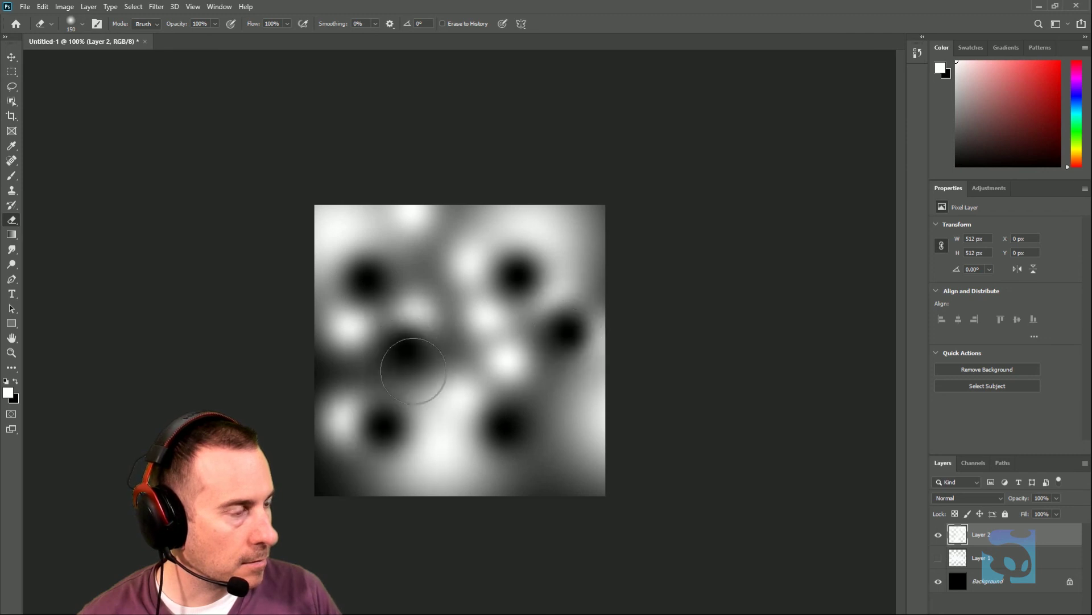
{"action": "left_click", "coordinate": [566, 475]}
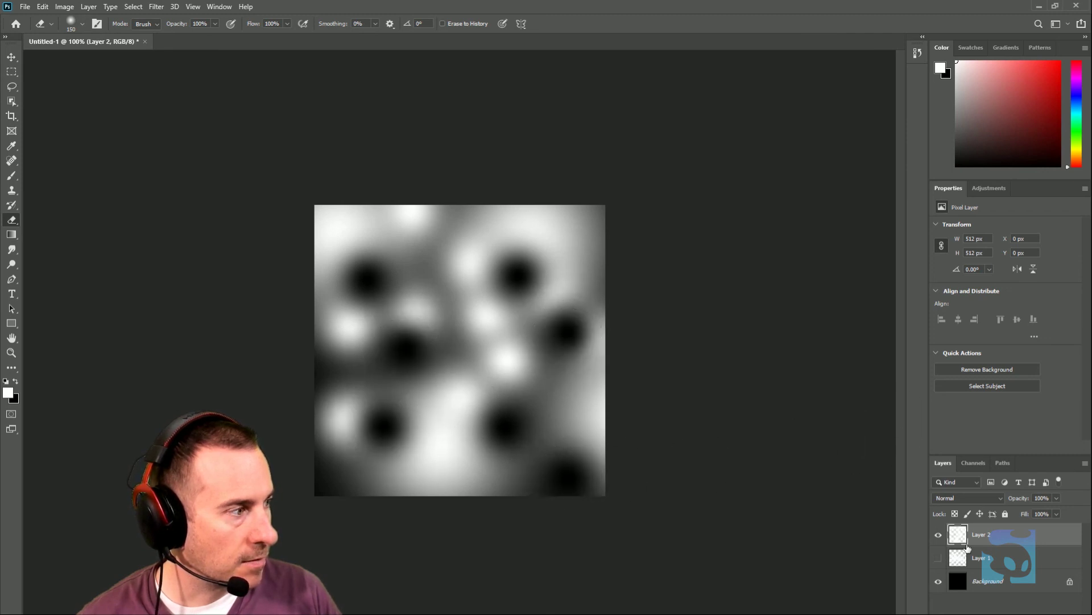
{"action": "left_click", "coordinate": [938, 581]}
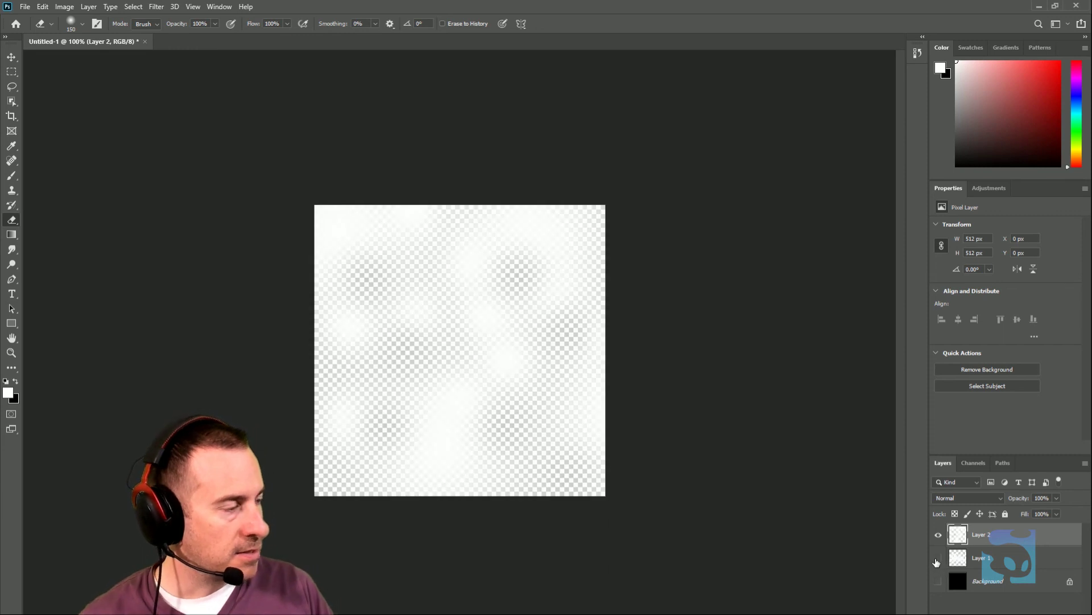
Show the background and streak layer again and set Layer 2's blend mode to Overlay.
{"action": "left_click", "coordinate": [939, 581]}
{"action": "left_click", "coordinate": [938, 561]}
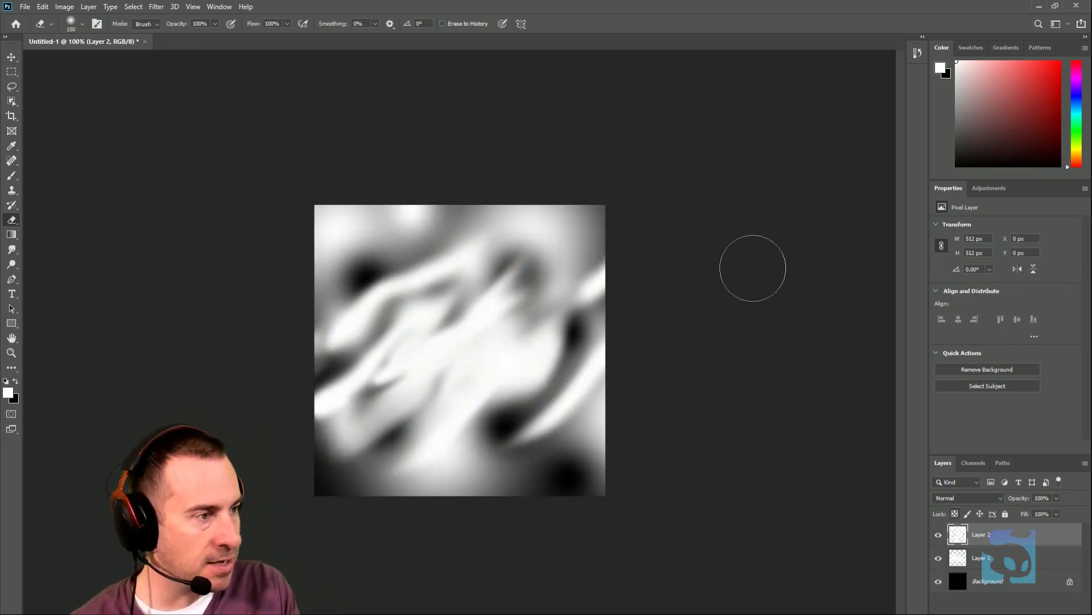
{"action": "key", "text": "v"}
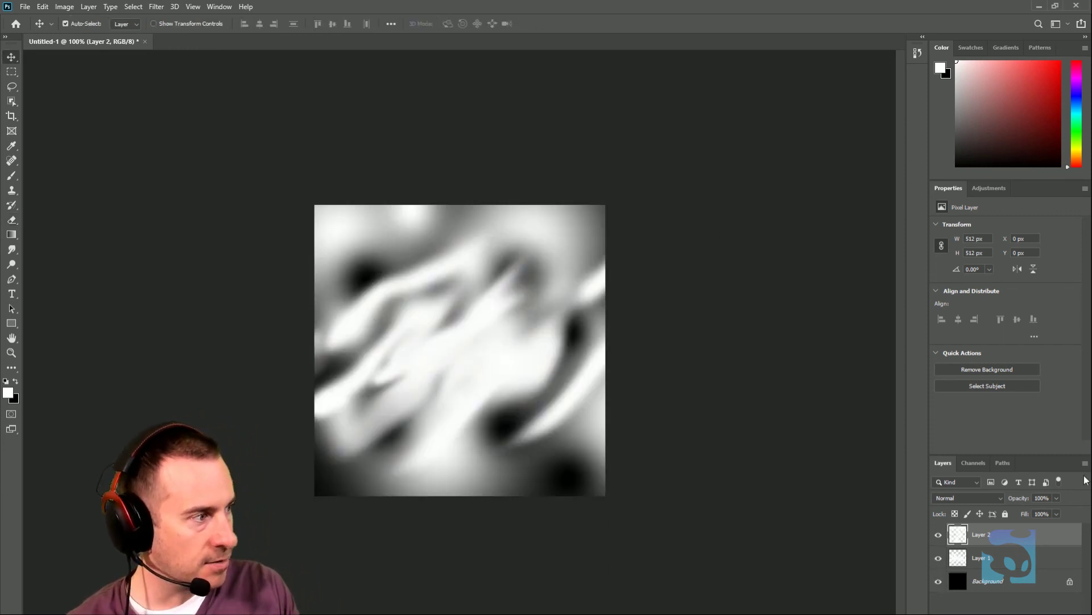
{"action": "left_click", "coordinate": [1001, 499]}
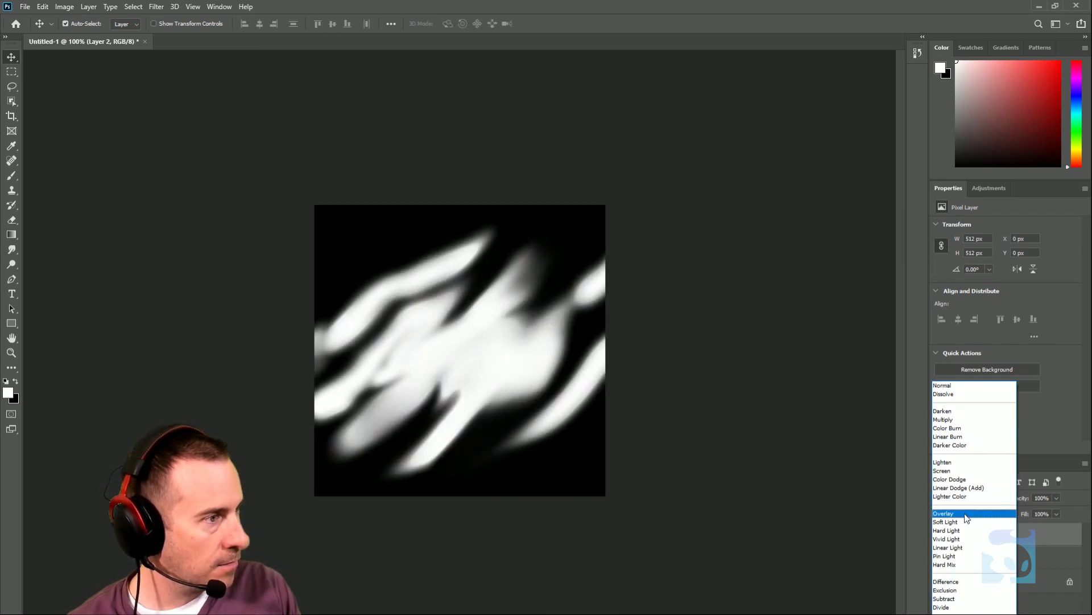
{"action": "left_click", "coordinate": [966, 515]}
Toggle Layer 2's visibility repeatedly to compare the Overlay effect.
{"action": "left_click", "coordinate": [938, 535]}
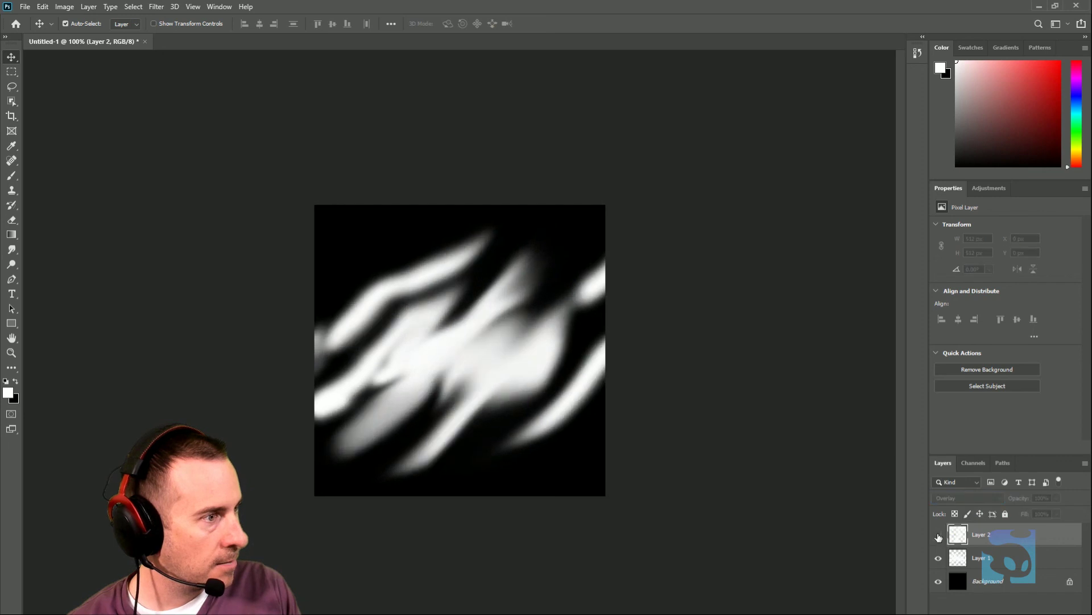
{"action": "left_click", "coordinate": [939, 536]}
{"action": "left_click", "coordinate": [939, 535]}
{"action": "left_click", "coordinate": [938, 535]}
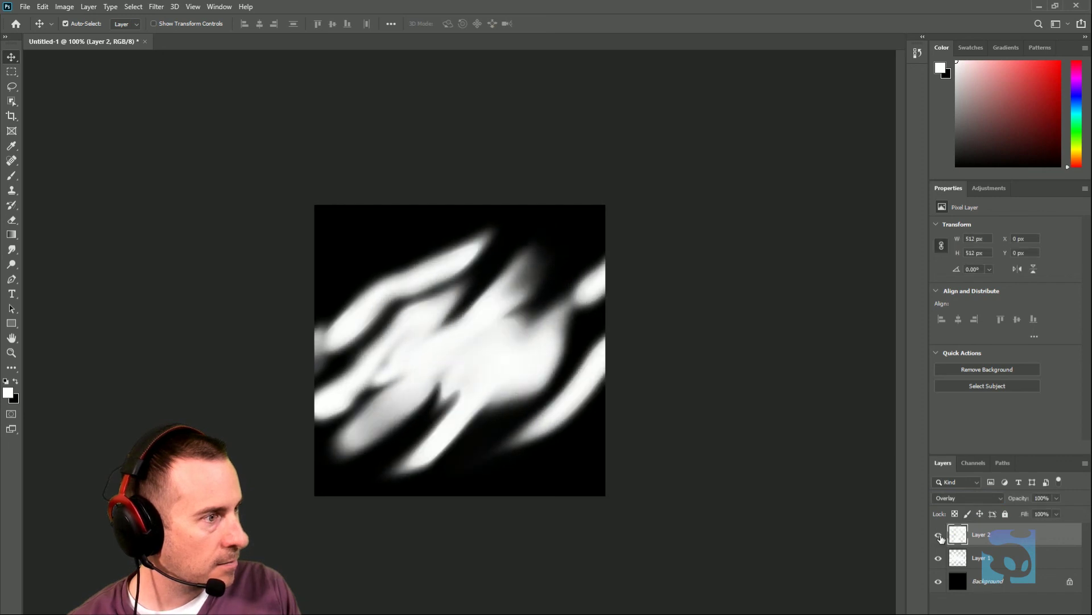
{"action": "left_click", "coordinate": [939, 536]}
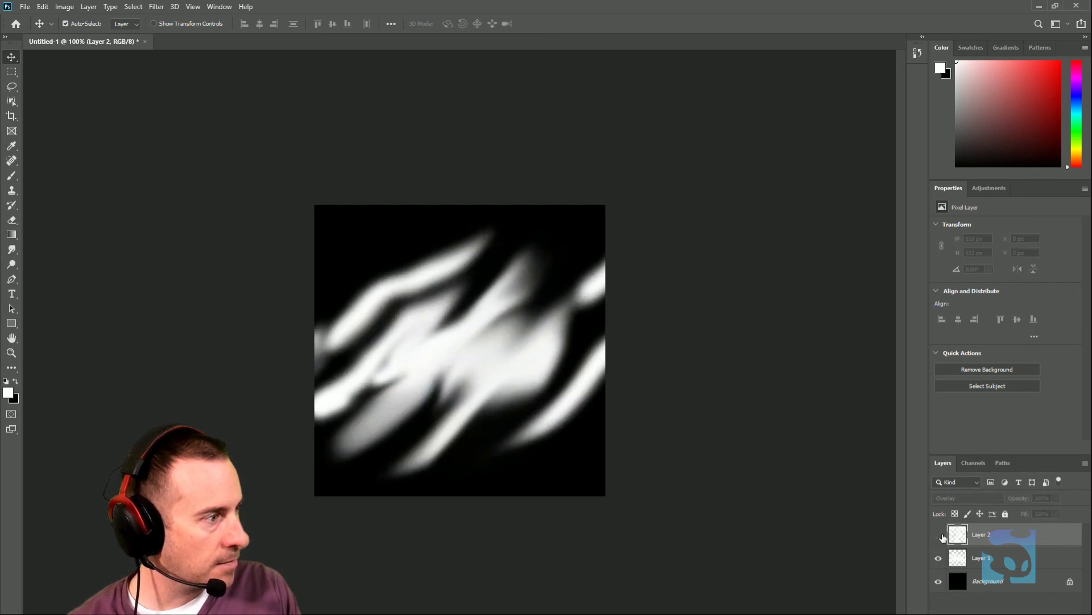
{"action": "left_click", "coordinate": [938, 535]}
{"action": "left_click", "coordinate": [998, 497]}
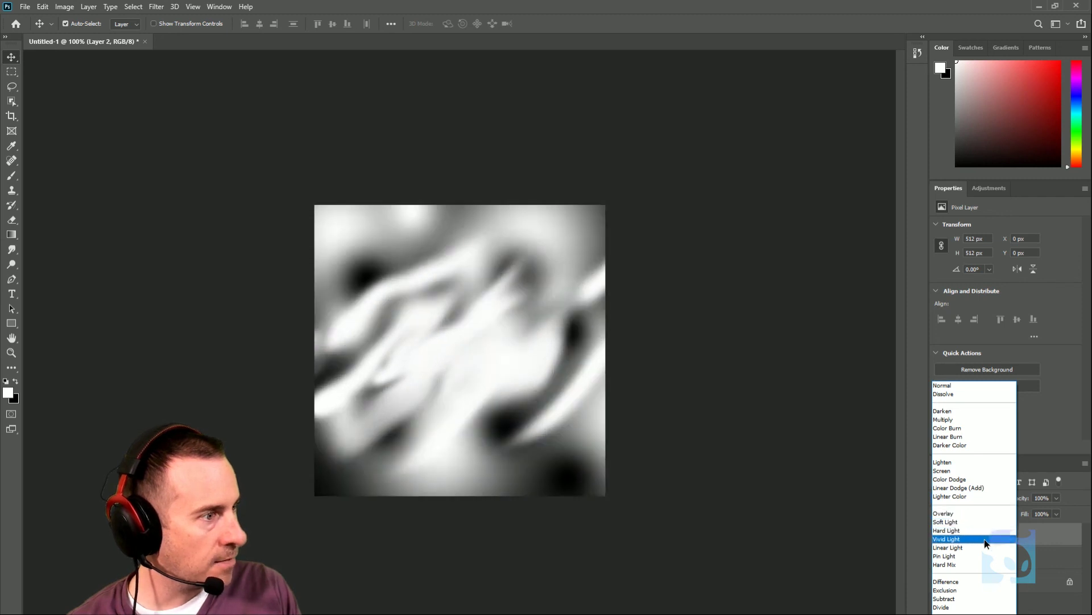
Hide the streak layer, return Layer 2 to Normal, and erase a dark hole at the centre.
{"action": "left_click", "coordinate": [1087, 556]}
{"action": "left_click", "coordinate": [939, 558]}
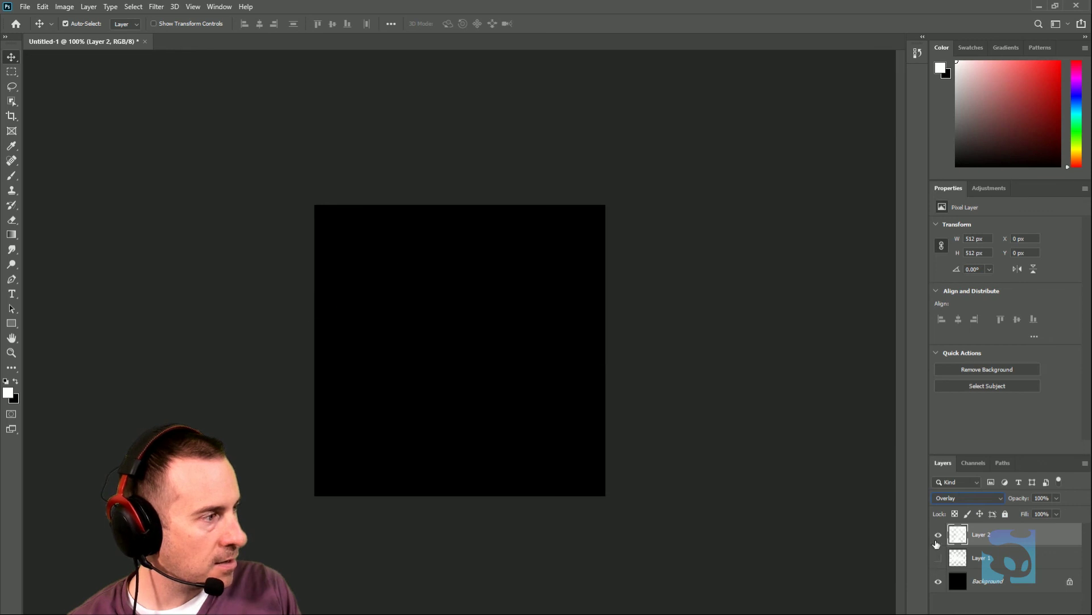
{"action": "left_click", "coordinate": [967, 498]}
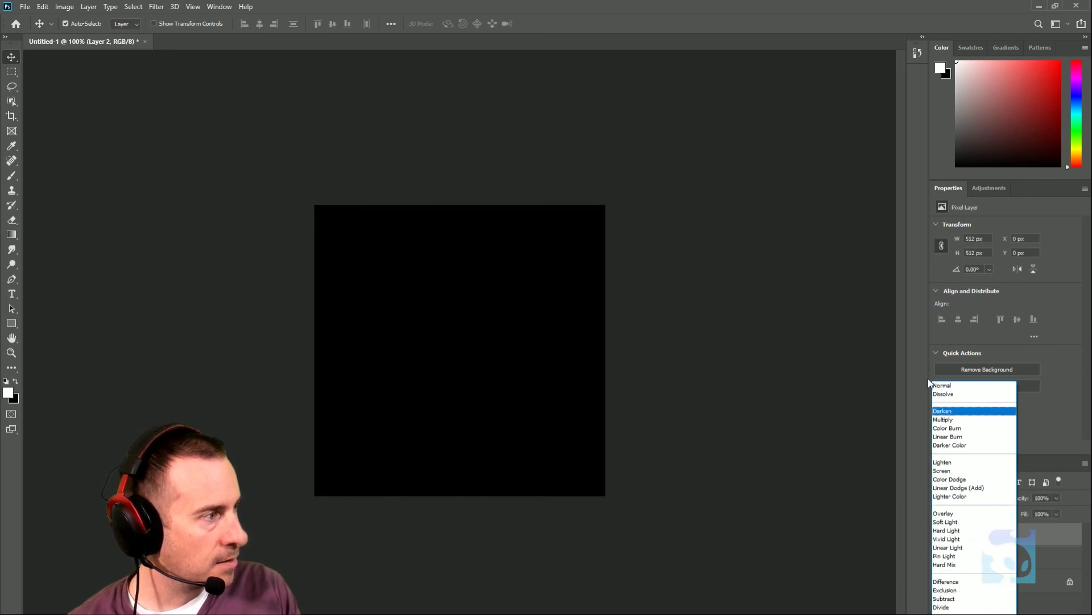
{"action": "left_click", "coordinate": [943, 386]}
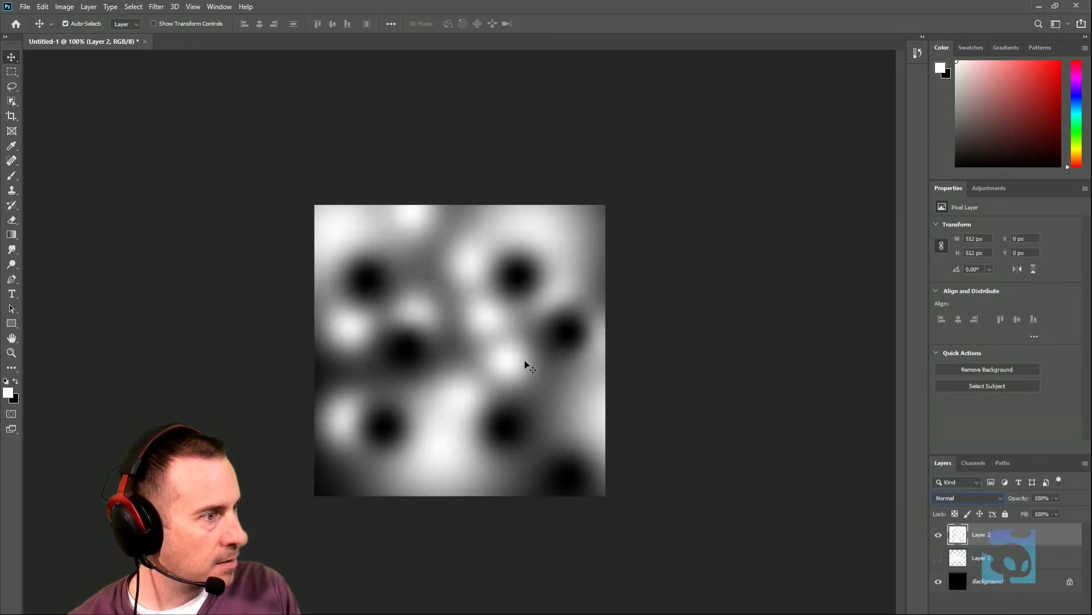
{"action": "key", "text": "e"}
{"action": "left_click", "coordinate": [475, 367]}
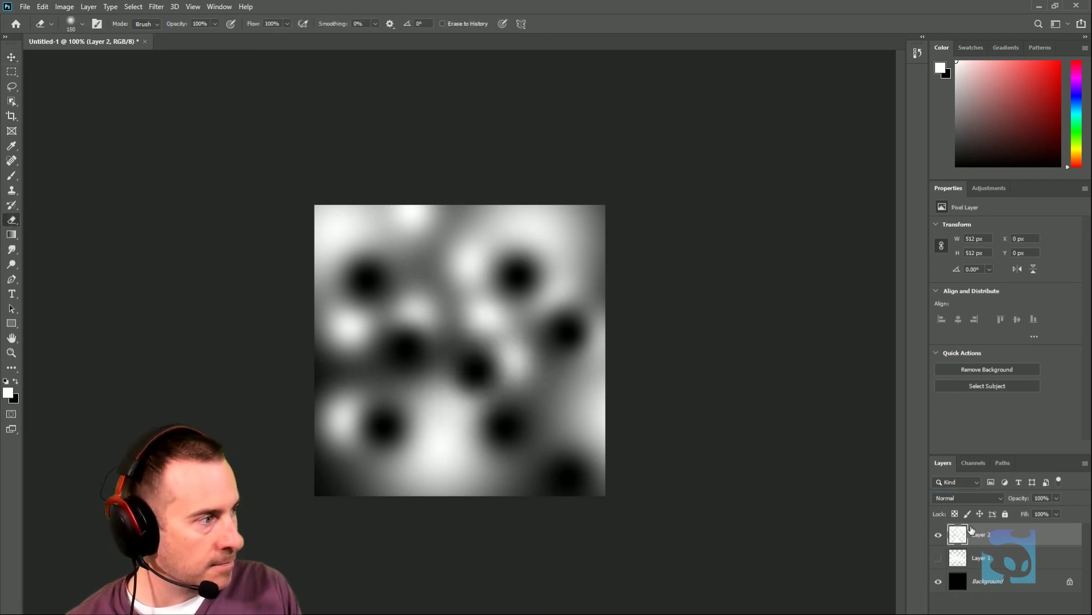
Set Layer 2 to Subtract, show the streak layer again, and nudge the dotted layer upward.
{"action": "left_click", "coordinate": [999, 500]}
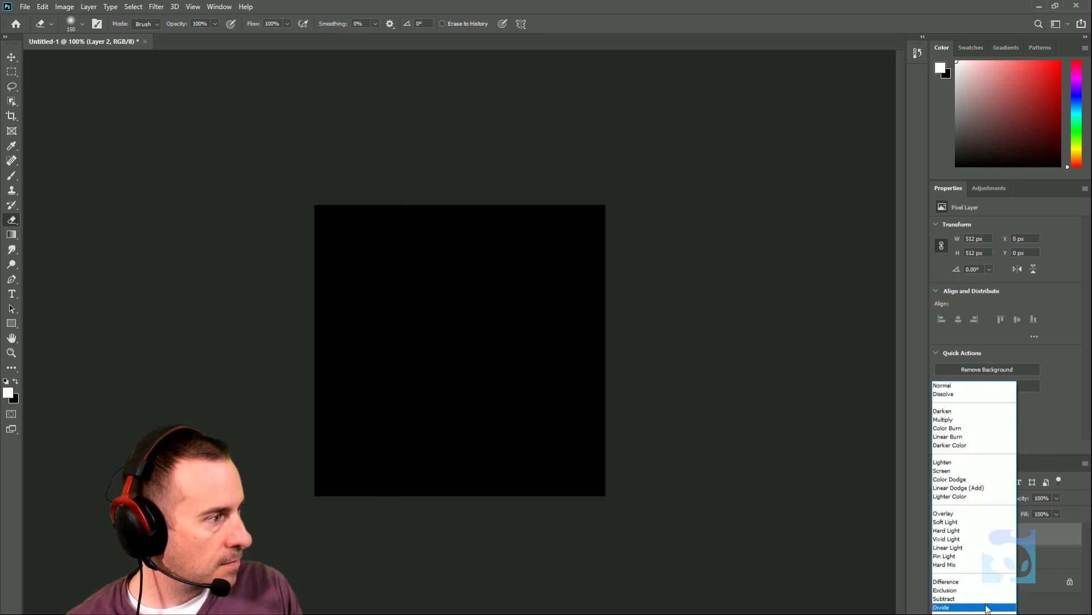
{"action": "left_click", "coordinate": [986, 600]}
{"action": "left_click", "coordinate": [939, 558]}
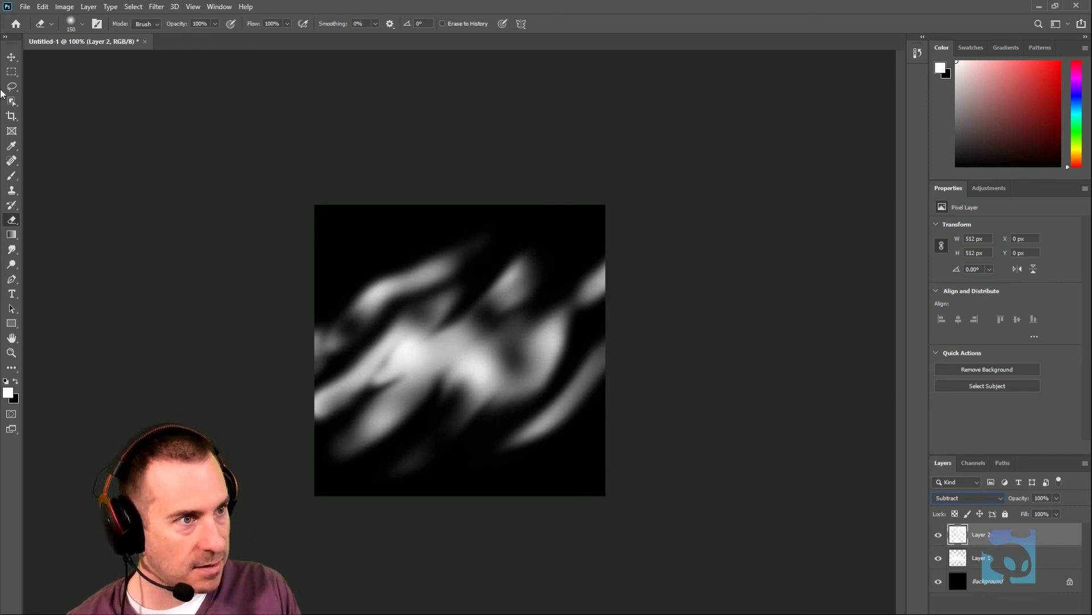
{"action": "left_click", "coordinate": [14, 60]}
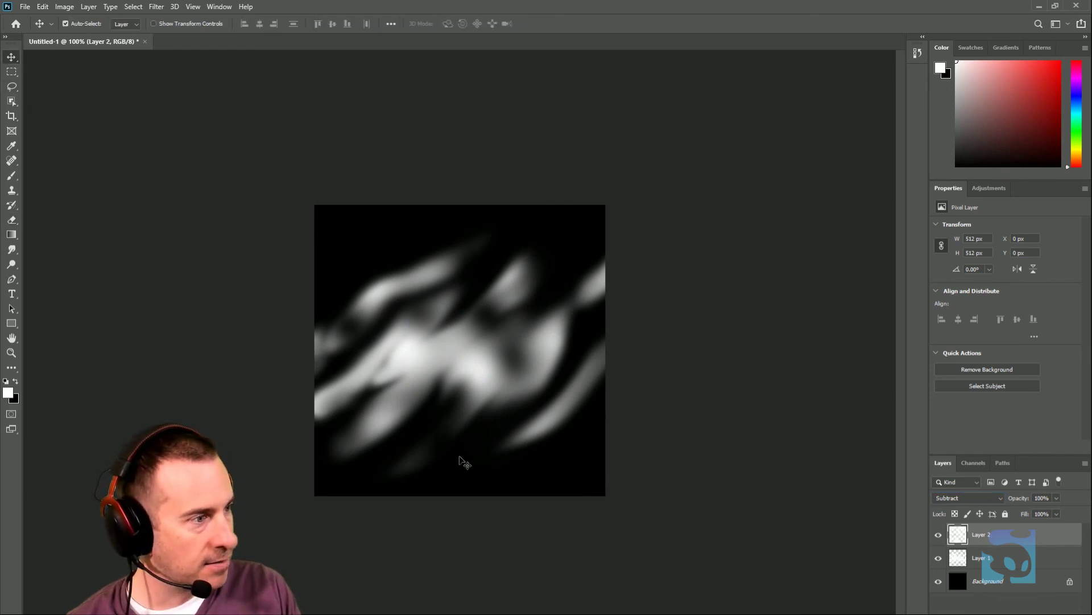
{"action": "mouse_move", "coordinate": [452, 476]}
{"action": "left_mouse_down"}
{"action": "mouse_move", "coordinate": [508, 404]}
{"action": "mouse_move", "coordinate": [432, 475]}
{"action": "mouse_move", "coordinate": [349, 519]}
{"action": "mouse_move", "coordinate": [500, 400]}
{"action": "mouse_move", "coordinate": [383, 480]}
{"action": "mouse_move", "coordinate": [392, 485]}
{"action": "mouse_move", "coordinate": [461, 441]}
{"action": "mouse_move", "coordinate": [546, 368]}
{"action": "mouse_move", "coordinate": [330, 541]}
{"action": "mouse_move", "coordinate": [527, 420]}
{"action": "mouse_move", "coordinate": [473, 468]}
{"action": "mouse_move", "coordinate": [313, 562]}
{"action": "mouse_move", "coordinate": [351, 525]}
{"action": "mouse_move", "coordinate": [488, 446]}
{"action": "mouse_move", "coordinate": [530, 400]}
{"action": "mouse_move", "coordinate": [473, 456]}
{"action": "mouse_move", "coordinate": [336, 529]}
{"action": "mouse_move", "coordinate": [539, 407]}
{"action": "mouse_move", "coordinate": [415, 508]}
{"action": "mouse_move", "coordinate": [421, 472]}
{"action": "mouse_move", "coordinate": [442, 478]}
{"action": "mouse_move", "coordinate": [456, 451]}
{"action": "mouse_move", "coordinate": [451, 462]}
{"action": "left_mouse_up"}
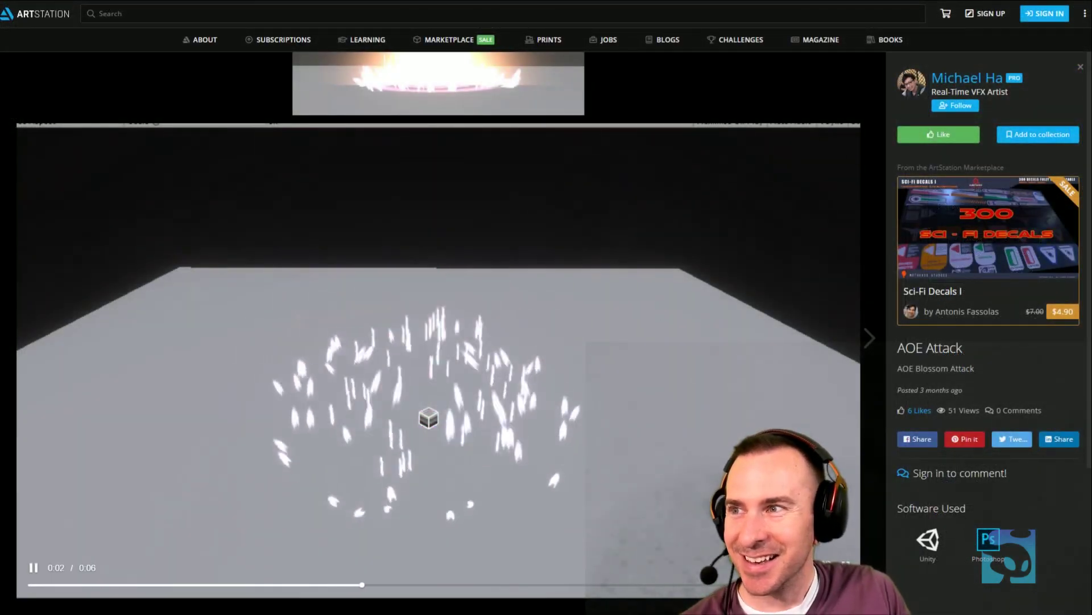
Close the AOE Attack viewer and start the Magic Arrow project's video.
{"action": "key", "text": "Escape"}
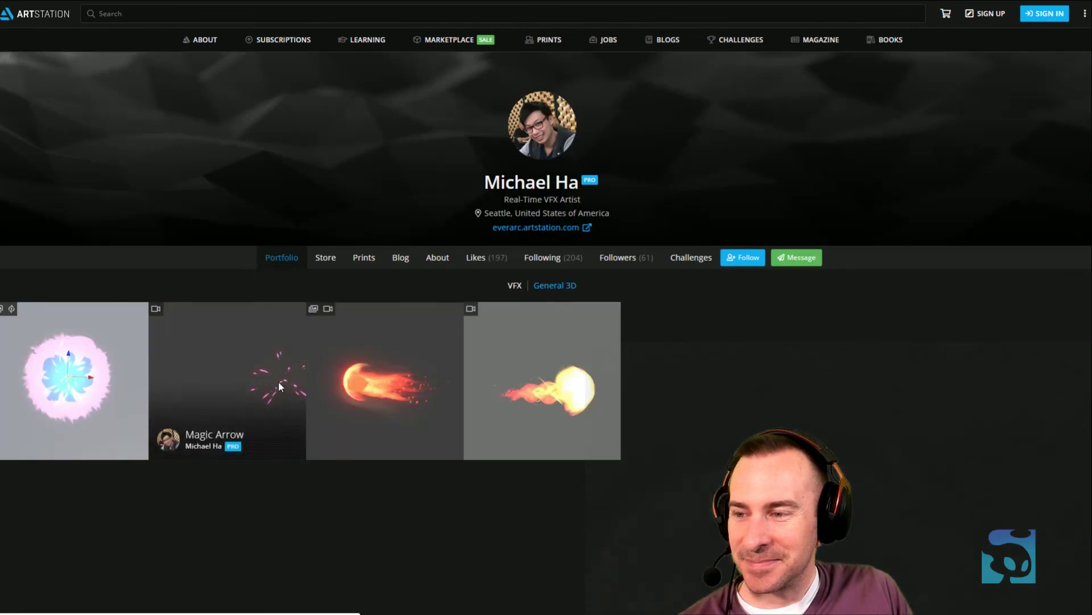
{"action": "left_click", "coordinate": [278, 375]}
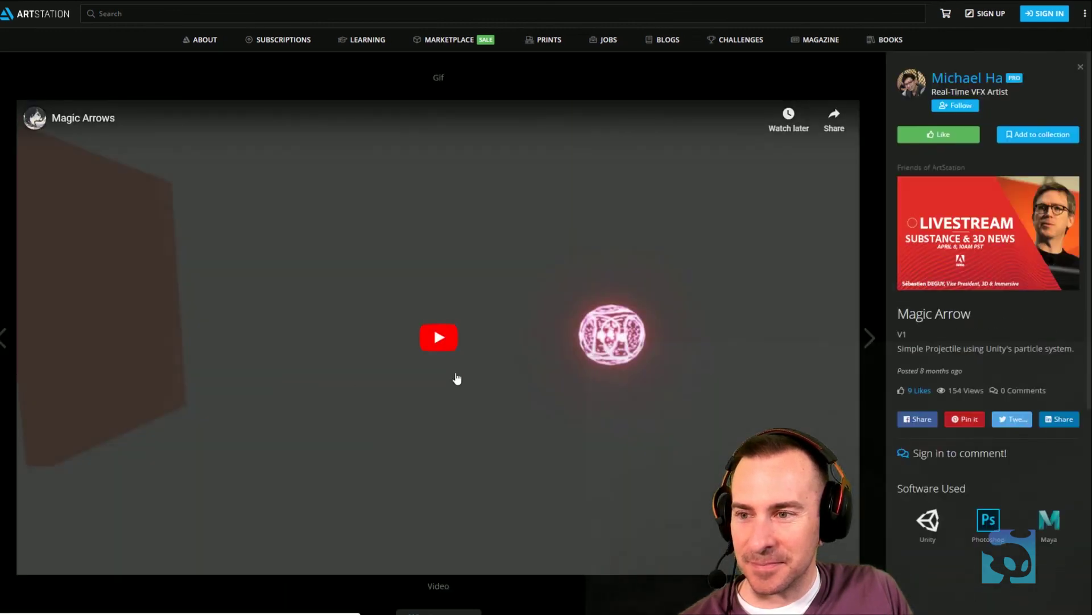
{"action": "left_click", "coordinate": [433, 354]}
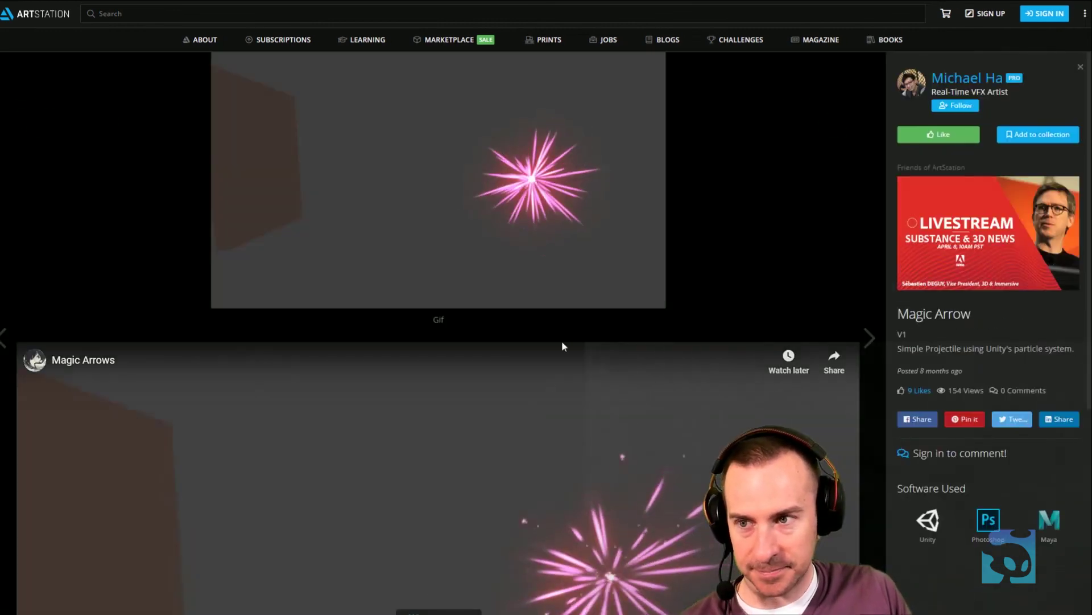
Replay the Magic Arrows video, pause it, and scrub back to the glowing pink sphere.
{"action": "scroll", "coordinate": [631, 421], "scroll_direction": "down", "scroll_amount": 5}
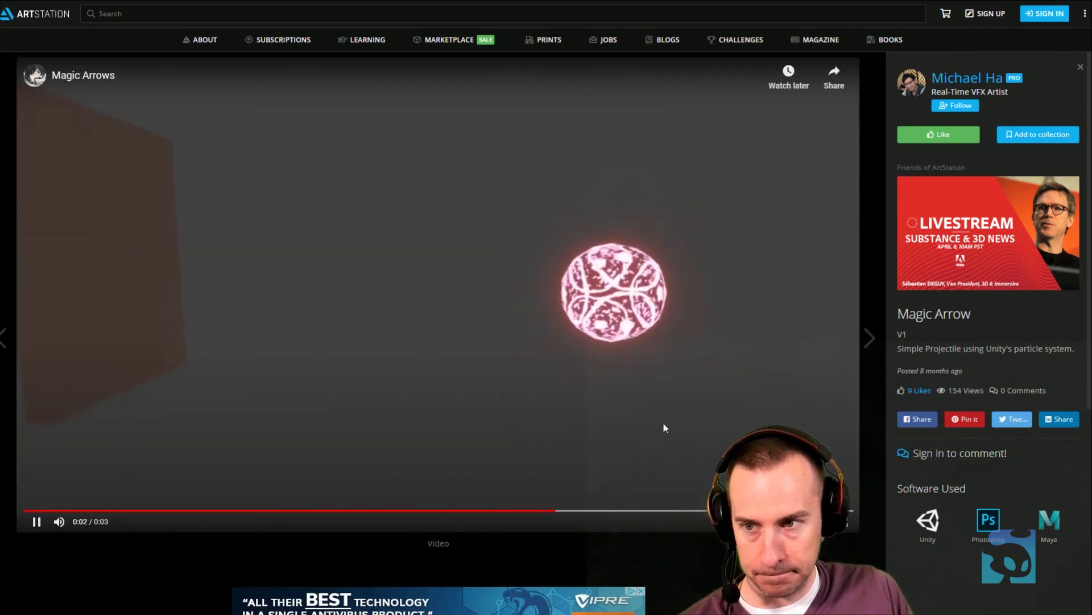
{"action": "scroll", "coordinate": [664, 423], "scroll_direction": "up", "scroll_amount": 1}
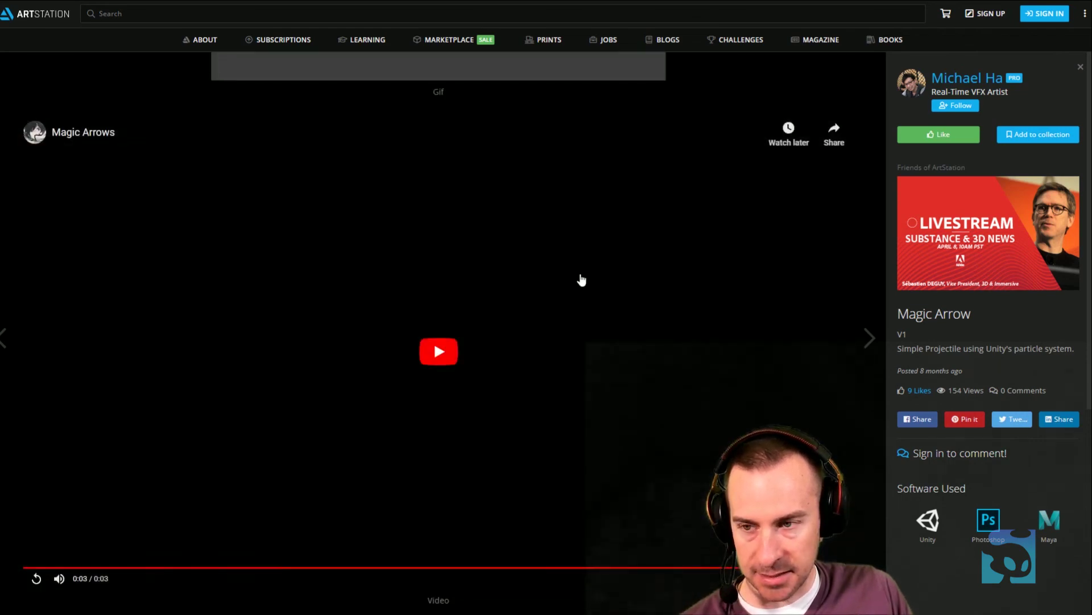
{"action": "left_click", "coordinate": [581, 279]}
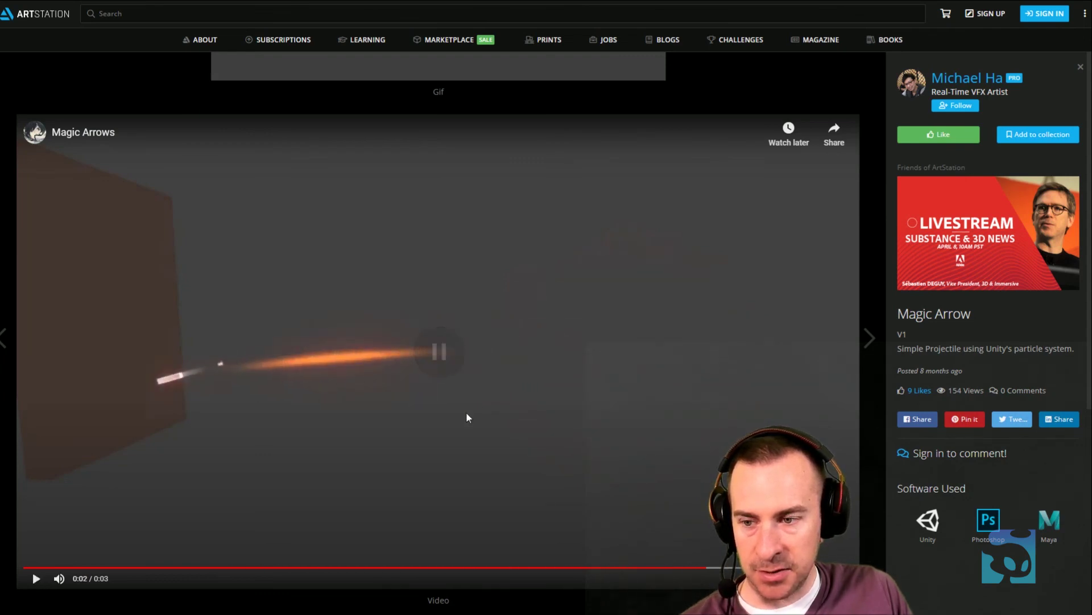
{"action": "left_click", "coordinate": [665, 567]}
{"action": "left_click_drag", "start_coordinate": [685, 568], "coordinate": [641, 568]}
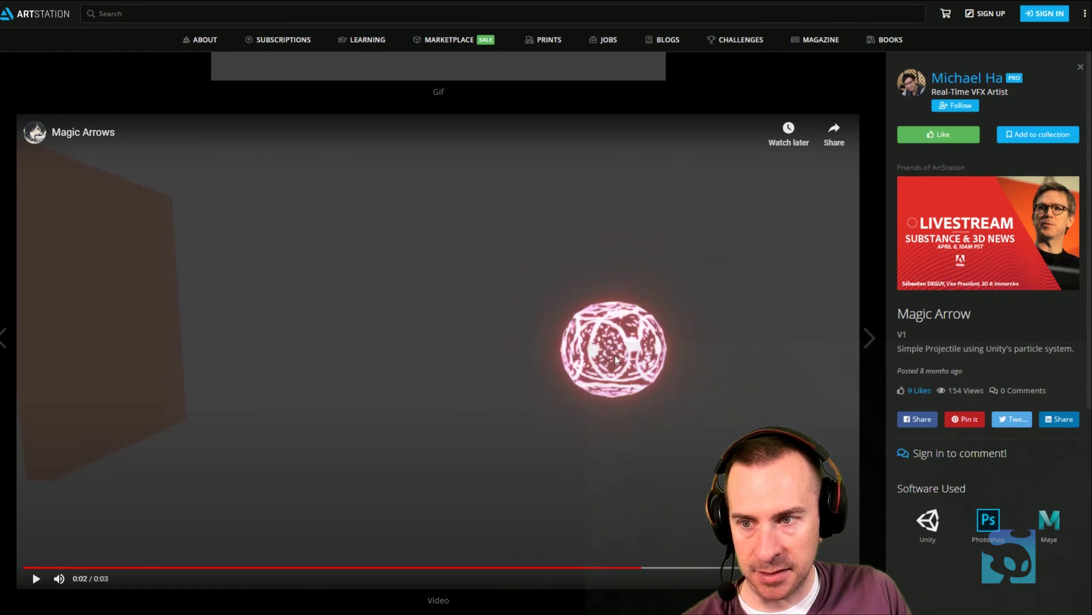